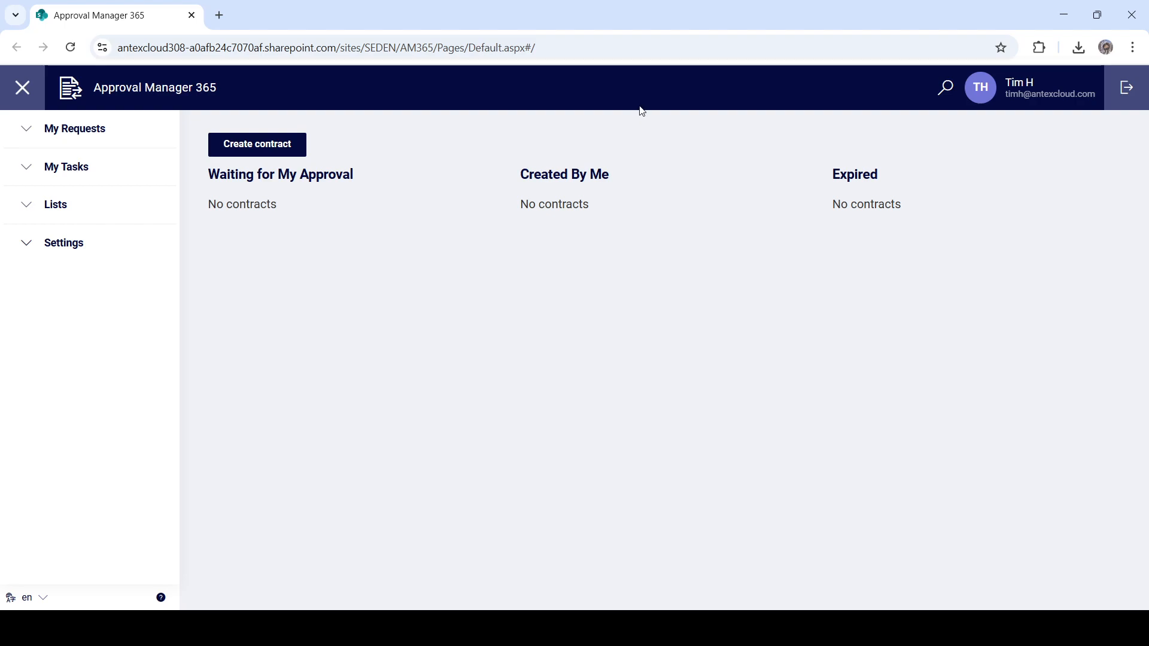
- Expand the My Requests, My Tasks, Lists and Settings navigation sections to view their entries
{"action": "left_click", "coordinate": [94, 131]}
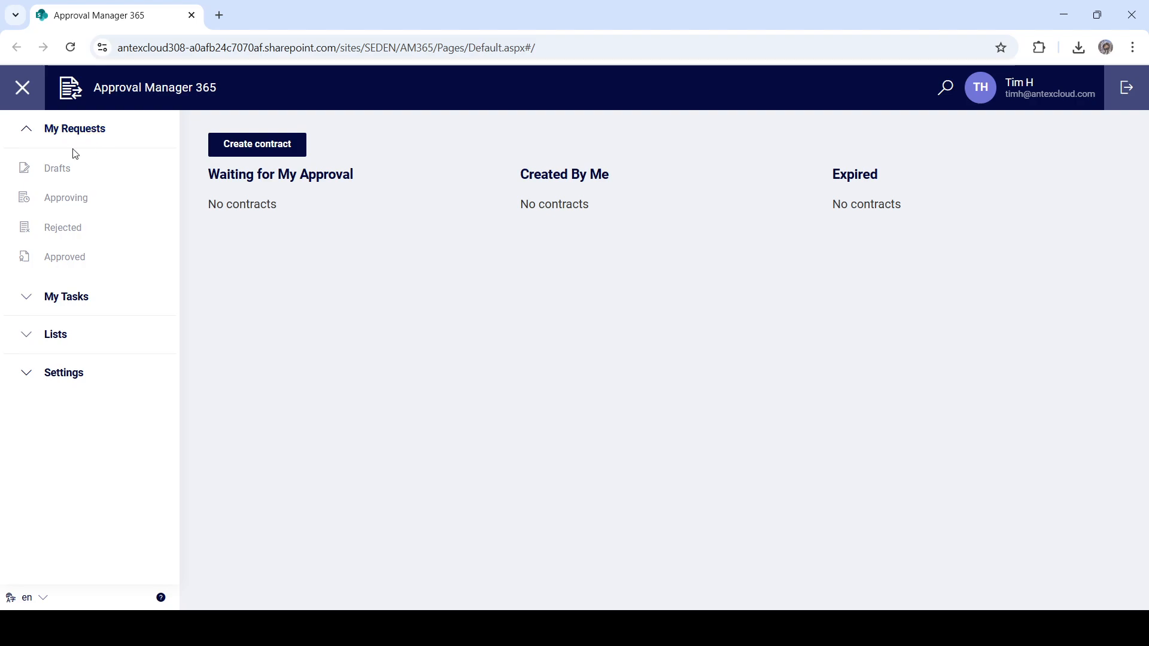
{"action": "left_click", "coordinate": [87, 300]}
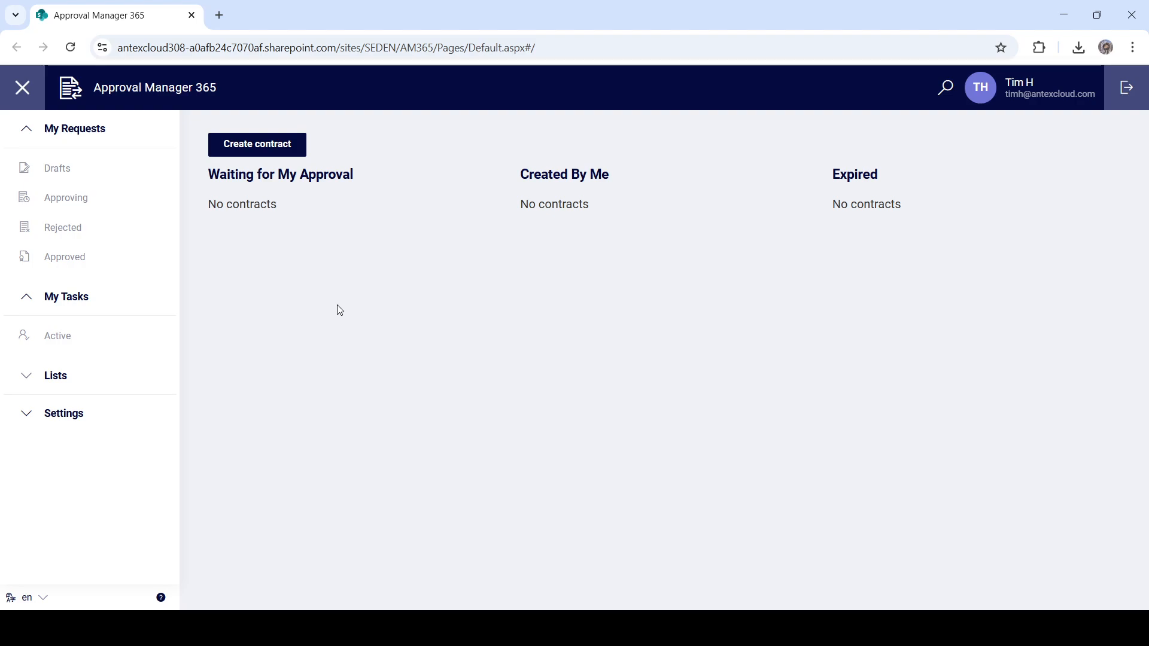
{"action": "left_click", "coordinate": [70, 381]}
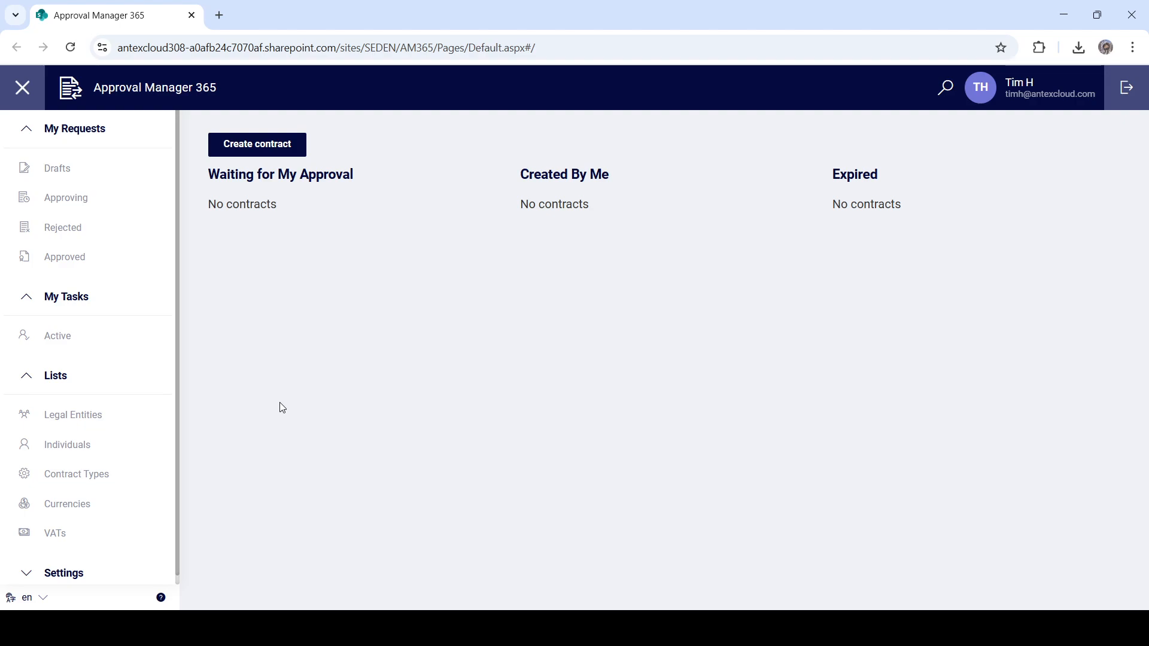
{"action": "scroll", "coordinate": [89, 479], "scroll_direction": "down", "scroll_amount": 1}
{"action": "left_click", "coordinate": [119, 572]}
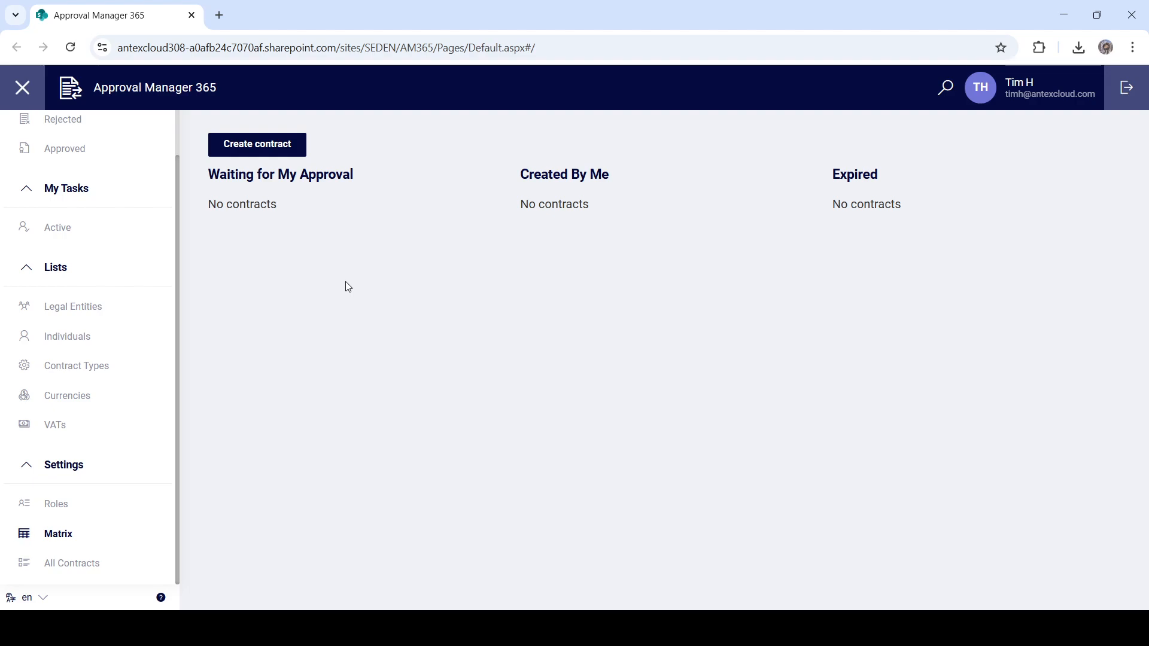
- Add a role titled "Demo Role" in the Roles settings, assign the signed-in account holder as employee, and save it
{"action": "left_click", "coordinate": [49, 509]}
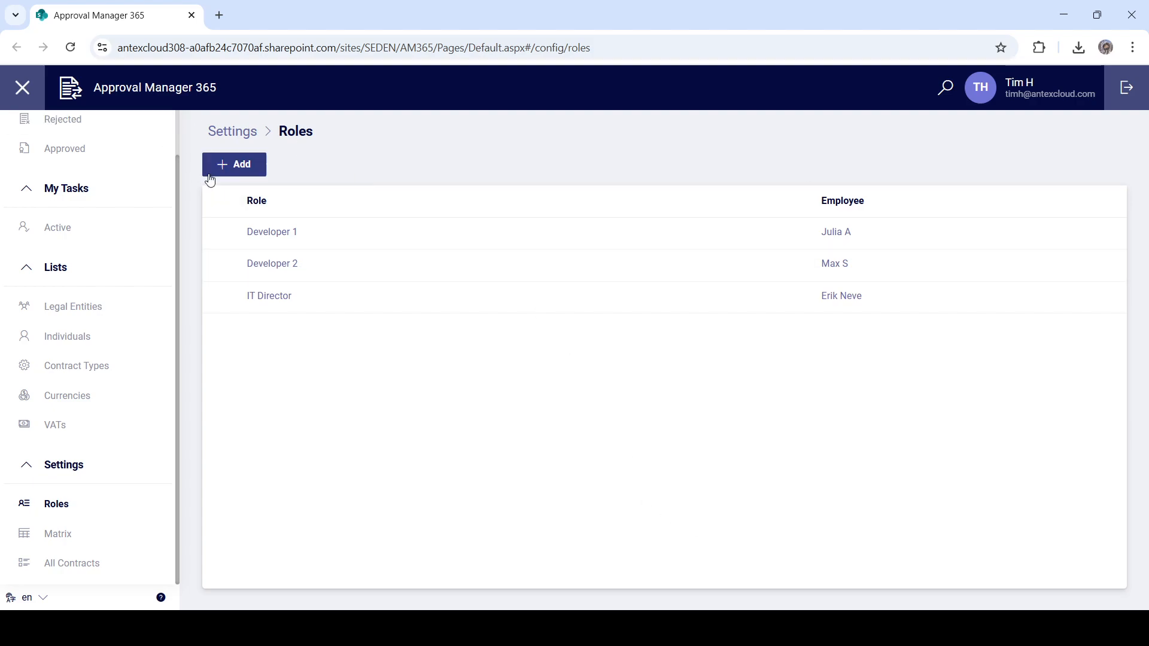
{"action": "left_click", "coordinate": [228, 178]}
{"action": "left_click", "coordinate": [409, 350]}
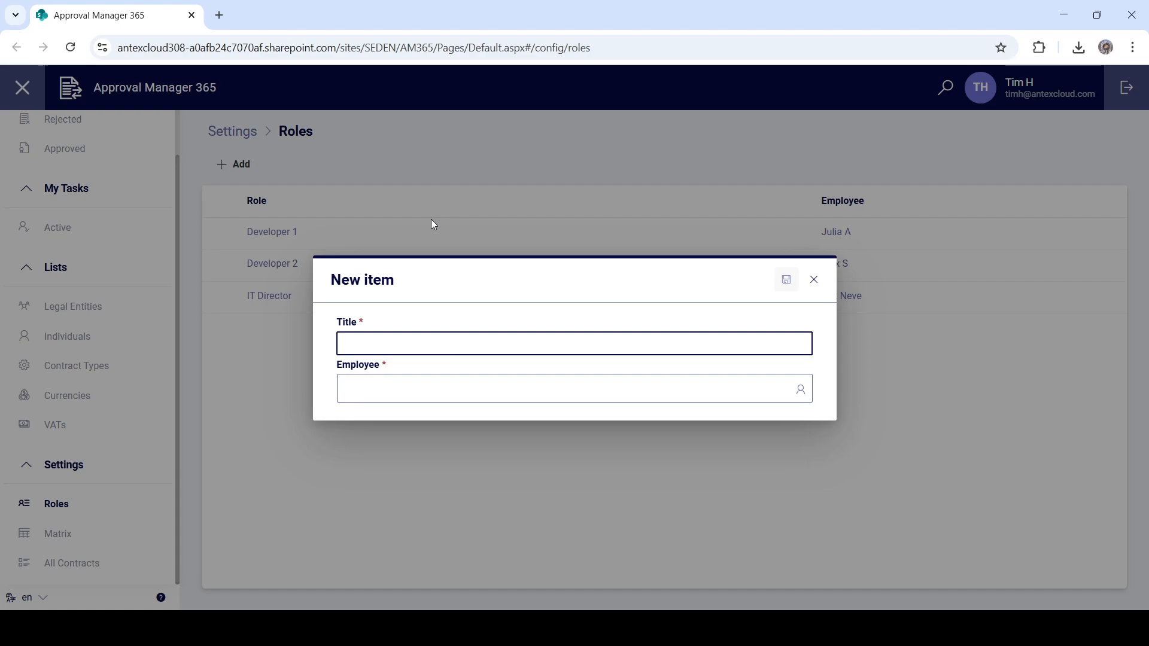
{"action": "type", "text": "Demo Role"}
{"action": "left_click", "coordinate": [499, 392]}
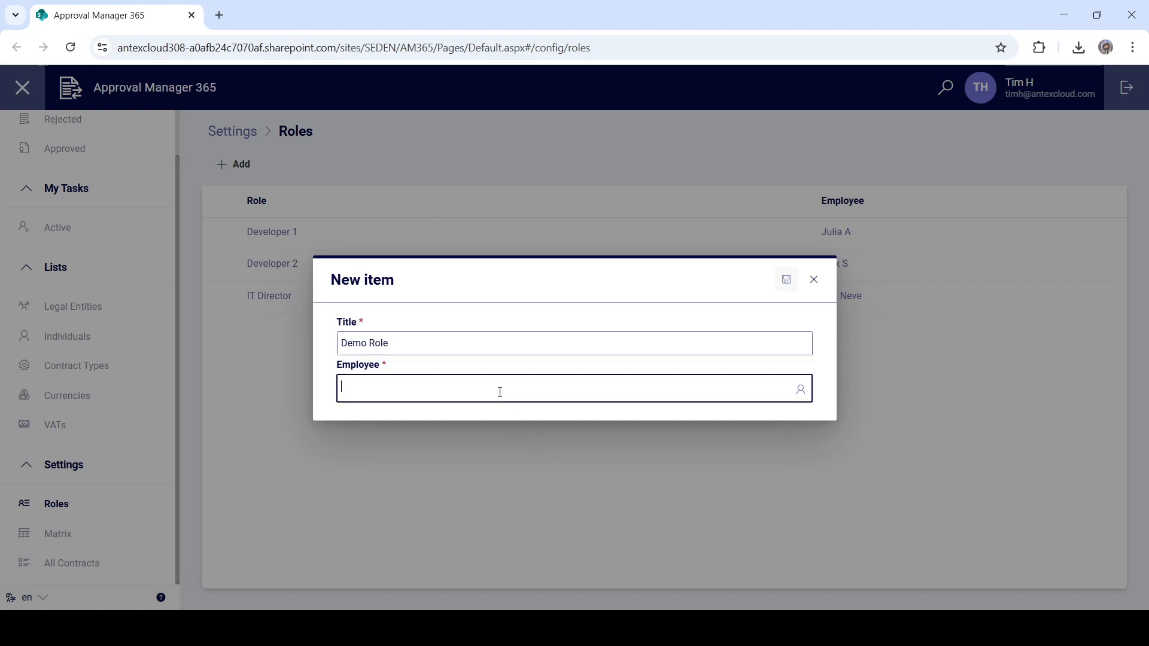
{"action": "type", "text": "Tim"}
{"action": "left_click", "coordinate": [453, 431]}
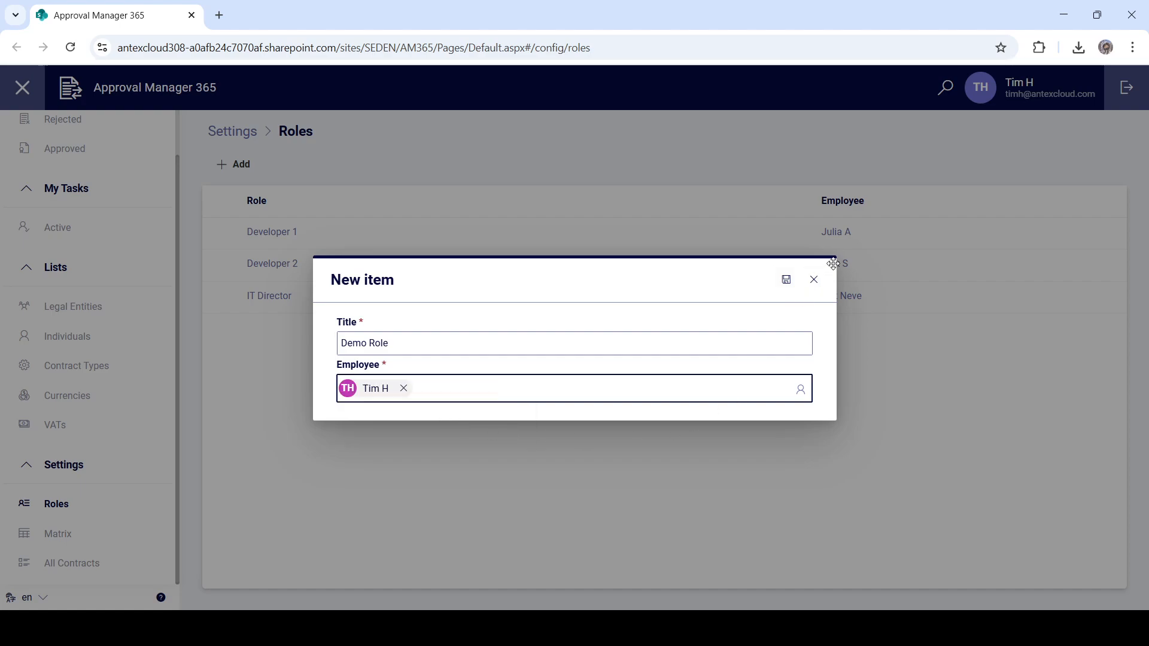
{"action": "left_click", "coordinate": [778, 291]}
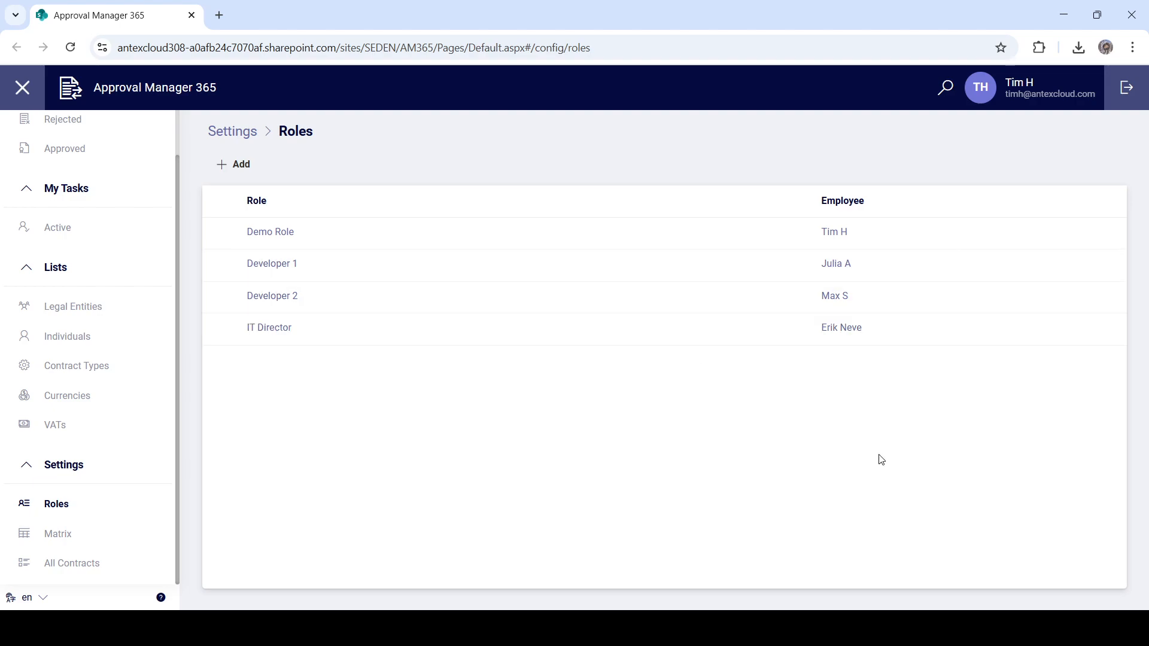
- View the edit form of Demo Role and close it without making changes
{"action": "left_click", "coordinate": [261, 239]}
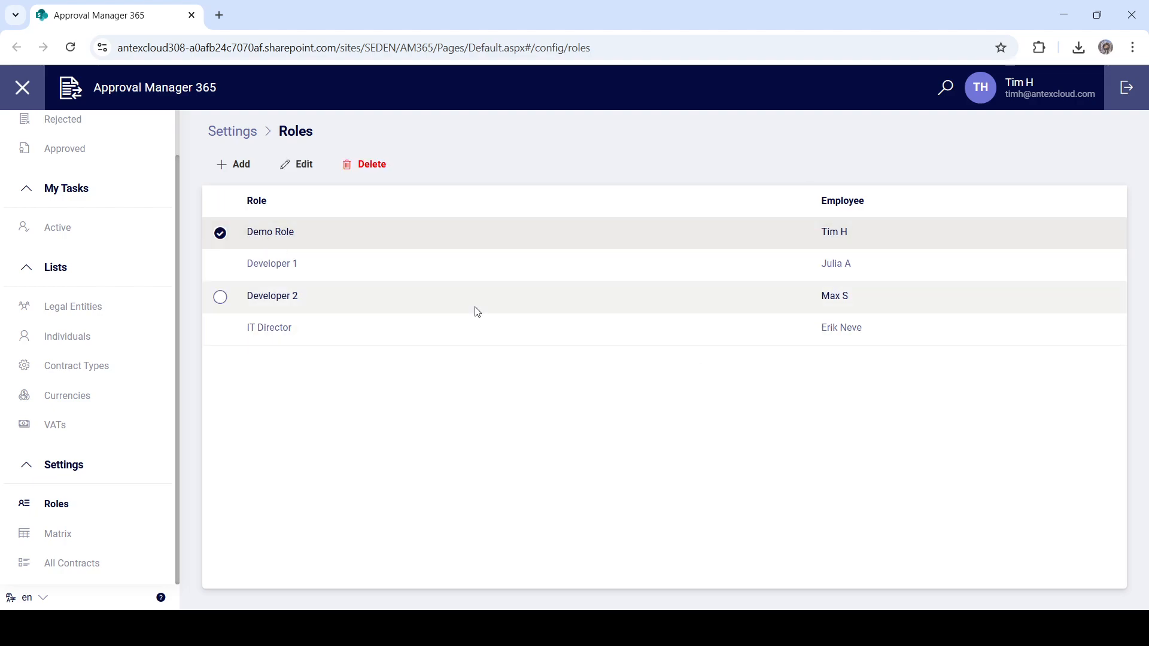
{"action": "left_click", "coordinate": [292, 169]}
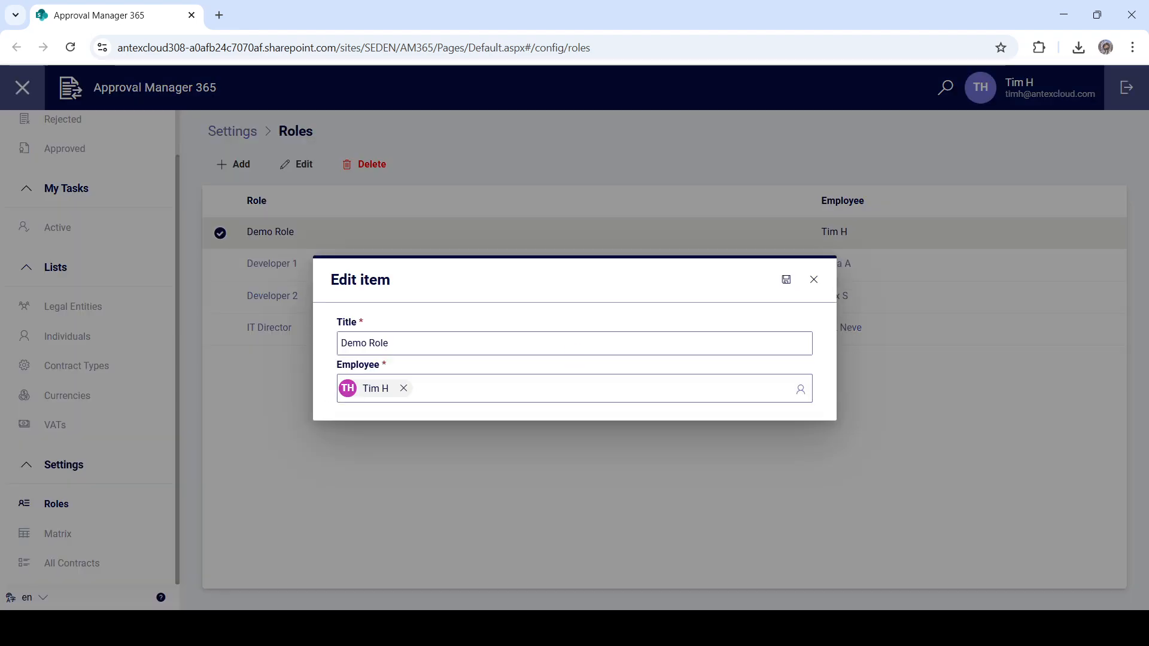
{"action": "left_click", "coordinate": [811, 280]}
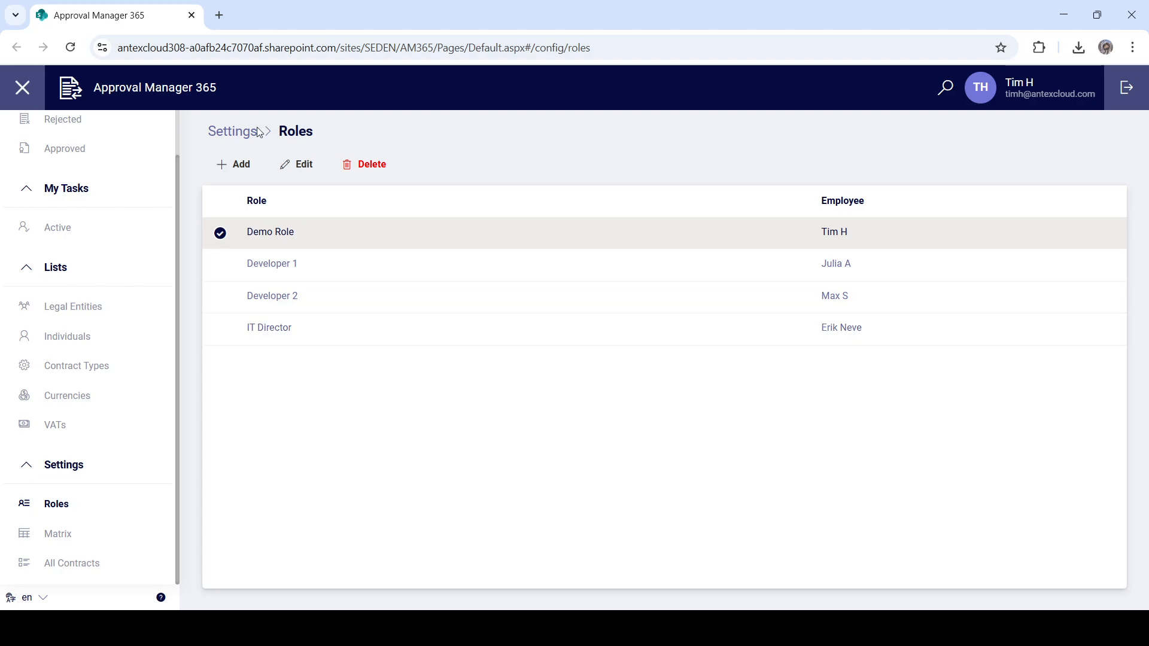
- Add a second role titled "Demo Role 2" with the same employee as Demo Role and save it
{"action": "left_click", "coordinate": [235, 164]}
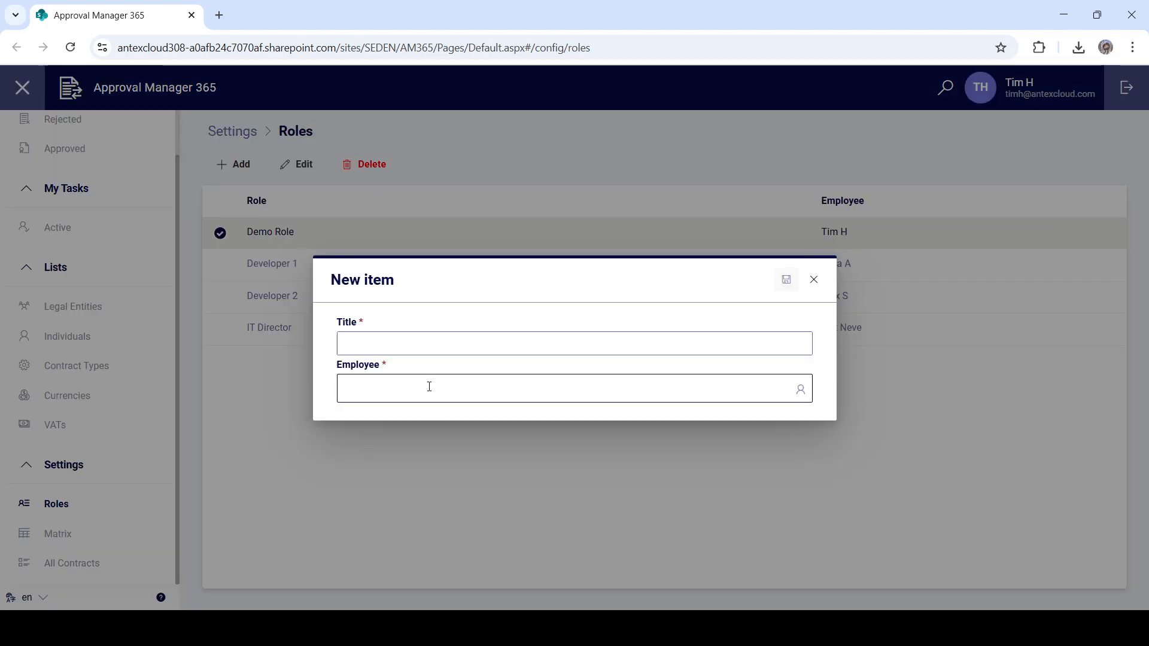
{"action": "left_click", "coordinate": [436, 349]}
{"action": "type", "text": "Demo Role 2"}
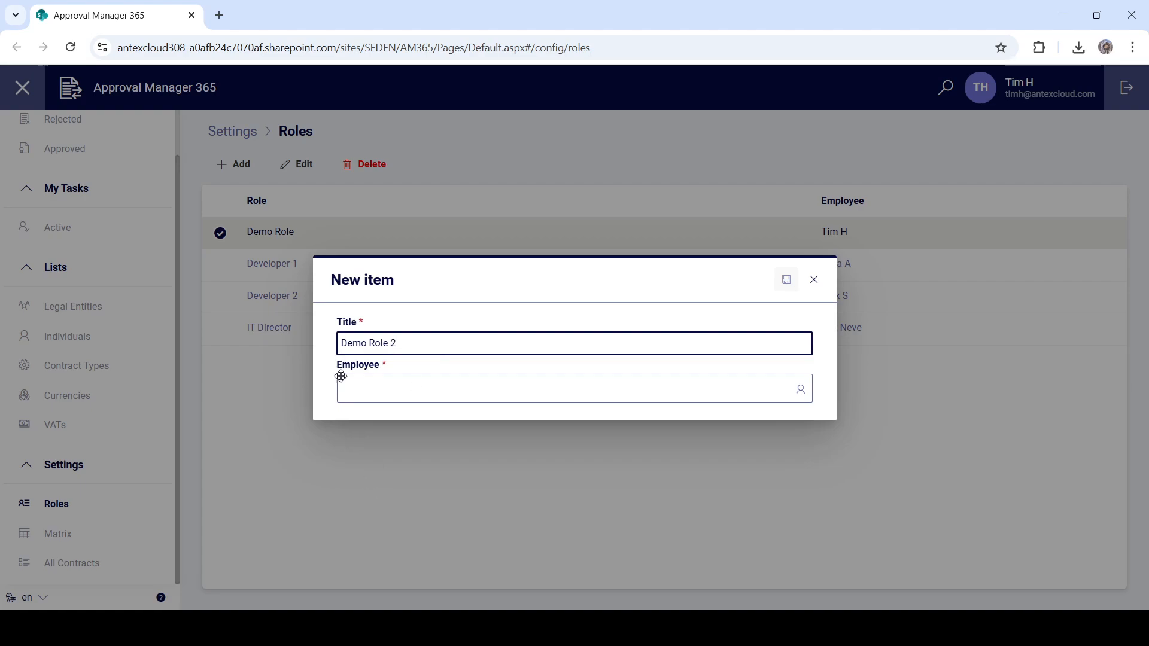
{"action": "left_click", "coordinate": [460, 389]}
{"action": "type", "text": "Tim"}
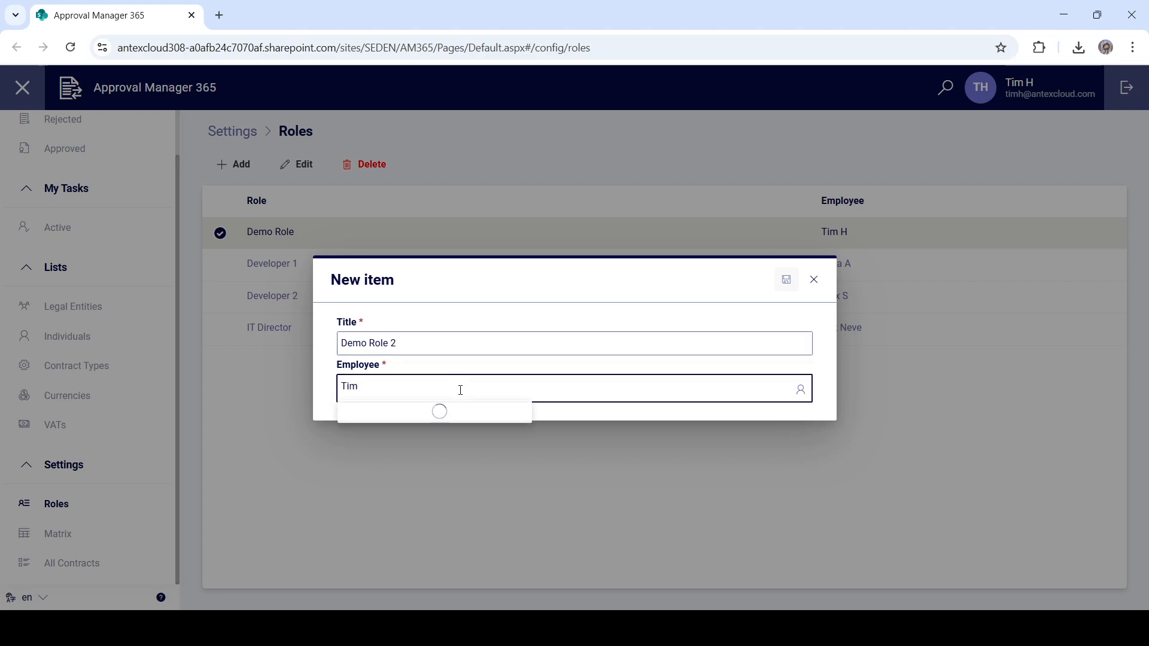
{"action": "left_click", "coordinate": [443, 417]}
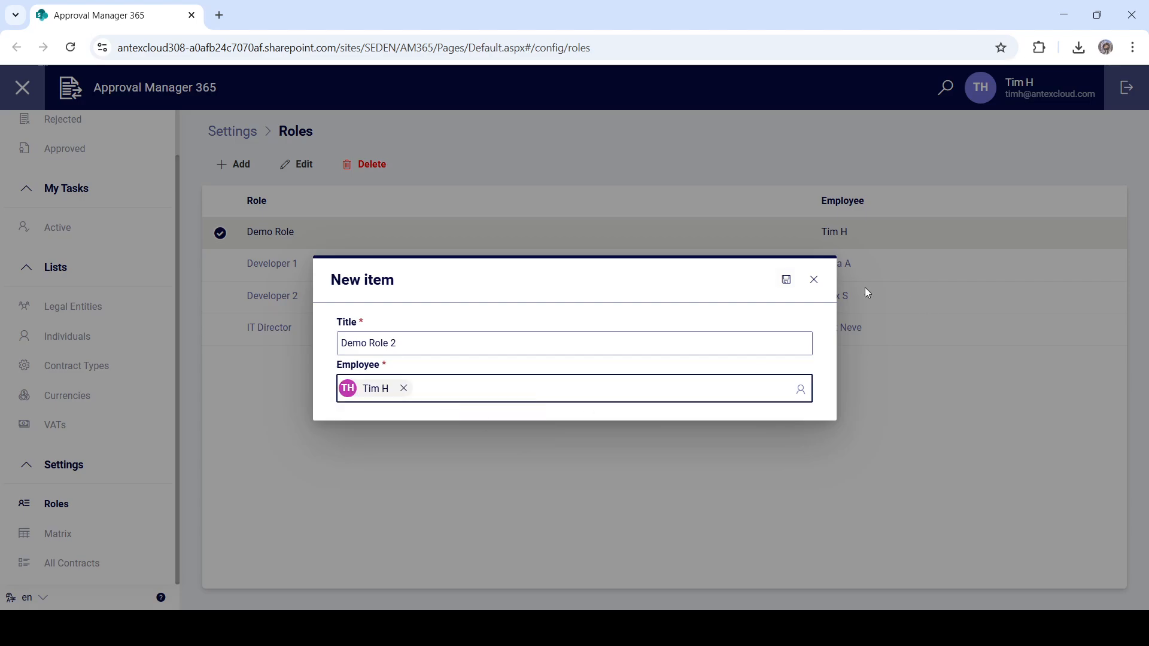
{"action": "left_click", "coordinate": [786, 279]}
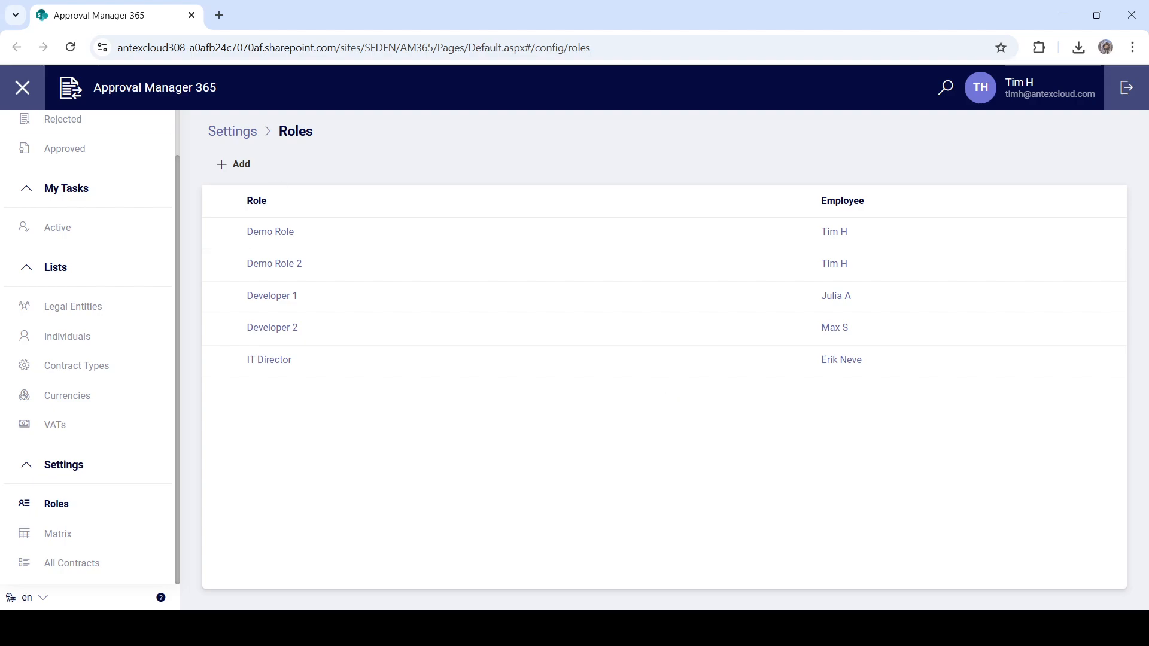
- Start a new approval process in the Matrix settings, titled "Demo Process" with process type Sequential
{"action": "left_click", "coordinate": [64, 547]}
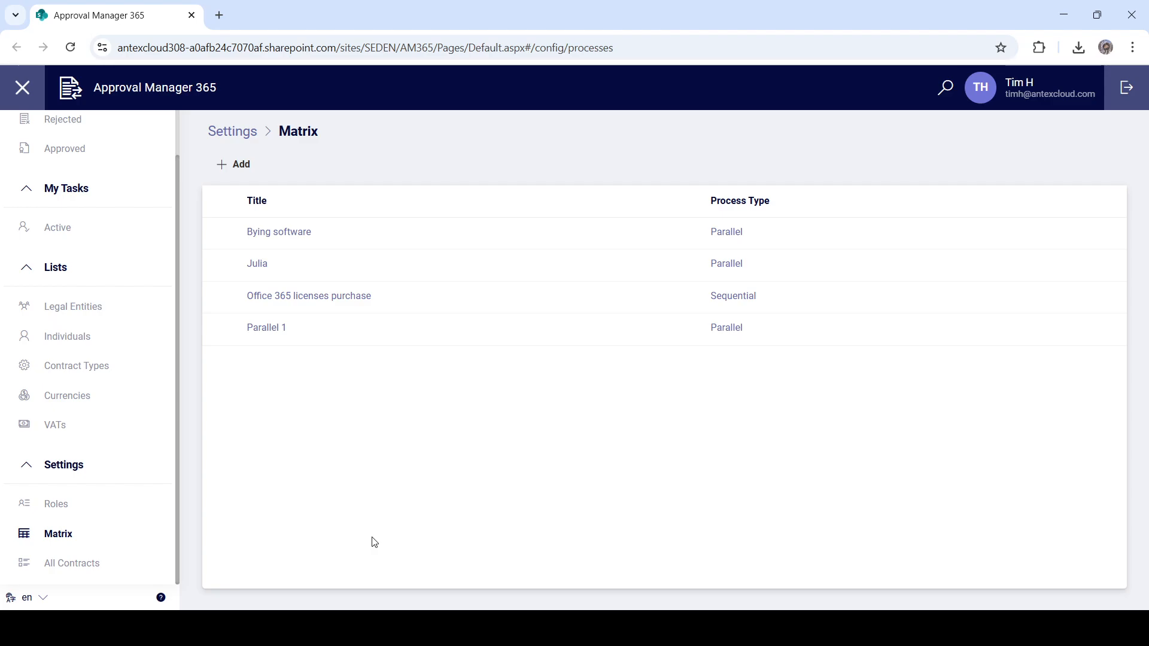
{"action": "left_click", "coordinate": [239, 167]}
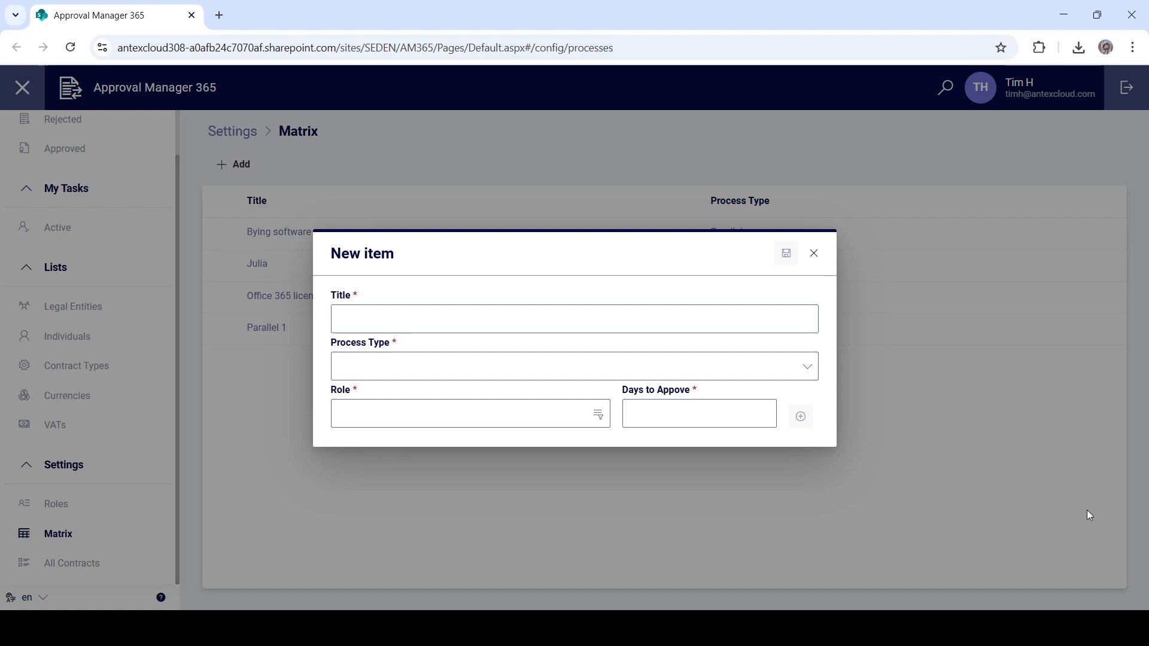
{"action": "left_click", "coordinate": [538, 326]}
{"action": "type", "text": "D"}
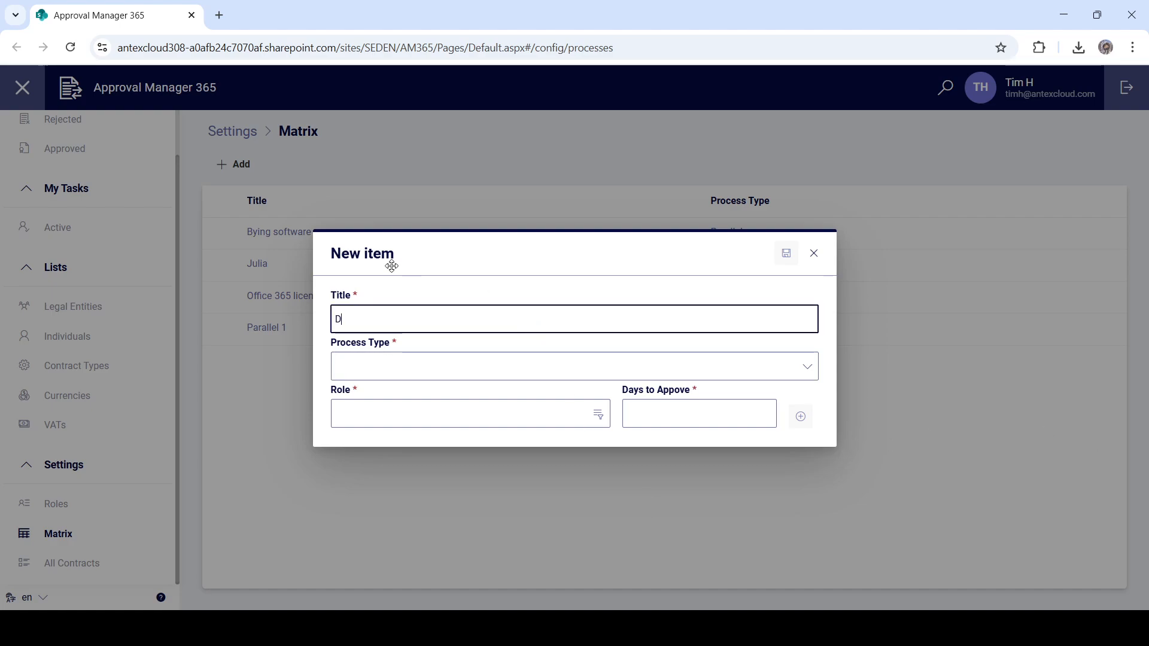
{"action": "type", "text": "emo Process"}
{"action": "left_click", "coordinate": [487, 382]}
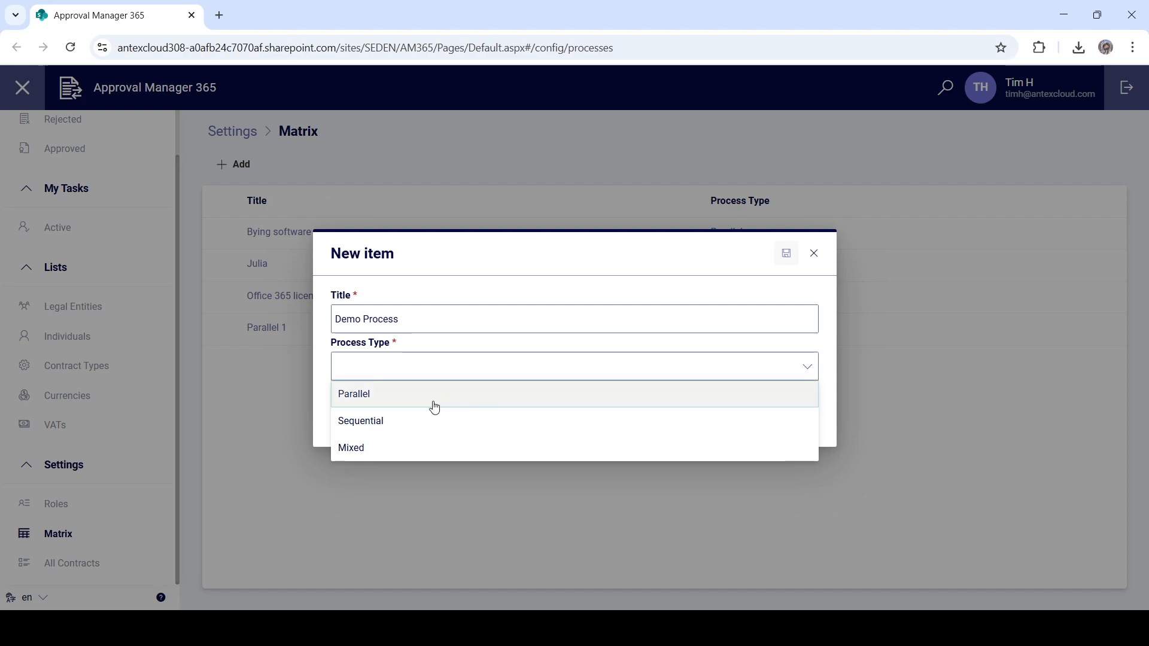
{"action": "left_click", "coordinate": [413, 416]}
- Add Demo Role as the first approver of the process with 5 days to approve
{"action": "left_click", "coordinate": [414, 413]}
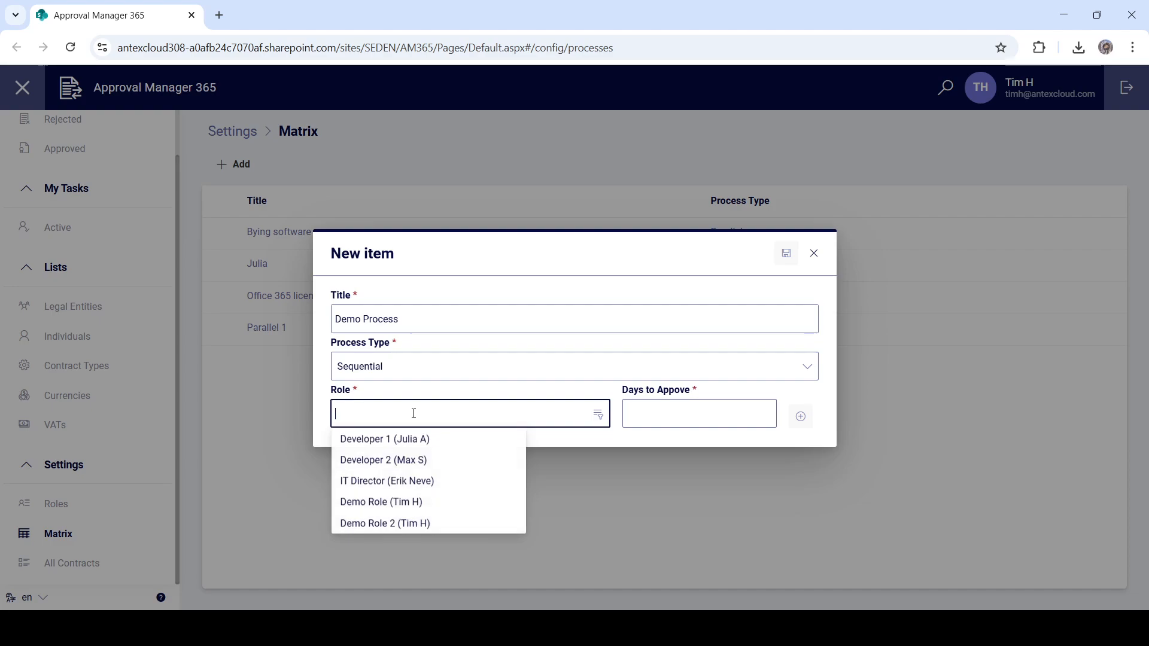
{"action": "left_click", "coordinate": [428, 503]}
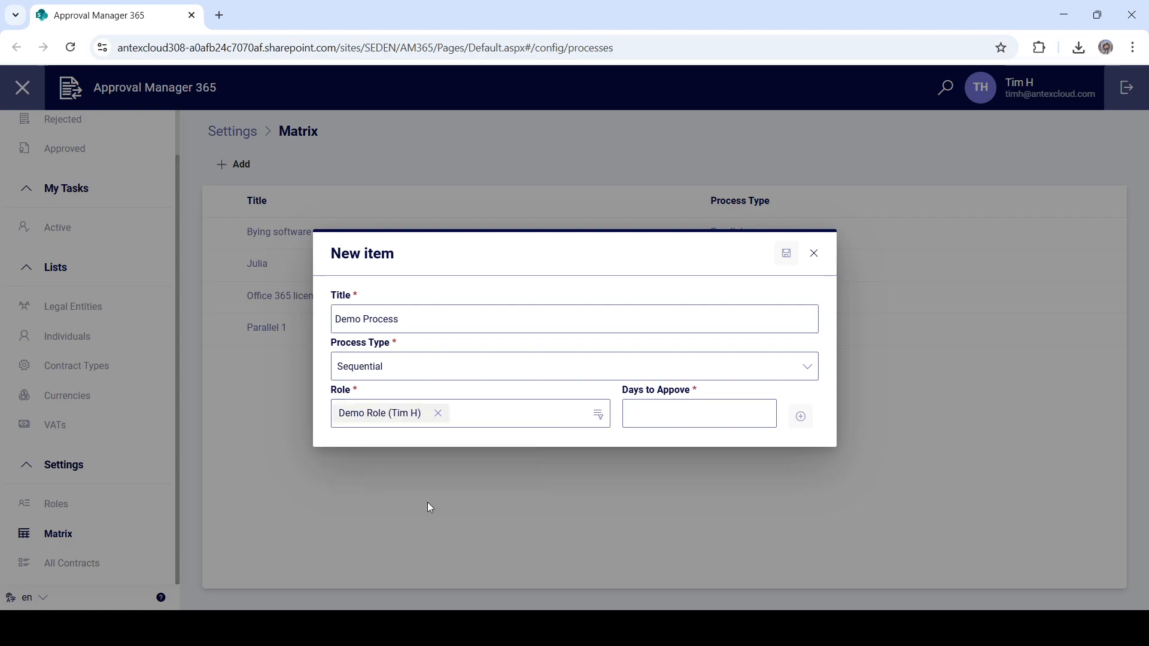
{"action": "left_click", "coordinate": [704, 405]}
{"action": "type", "text": "5"}
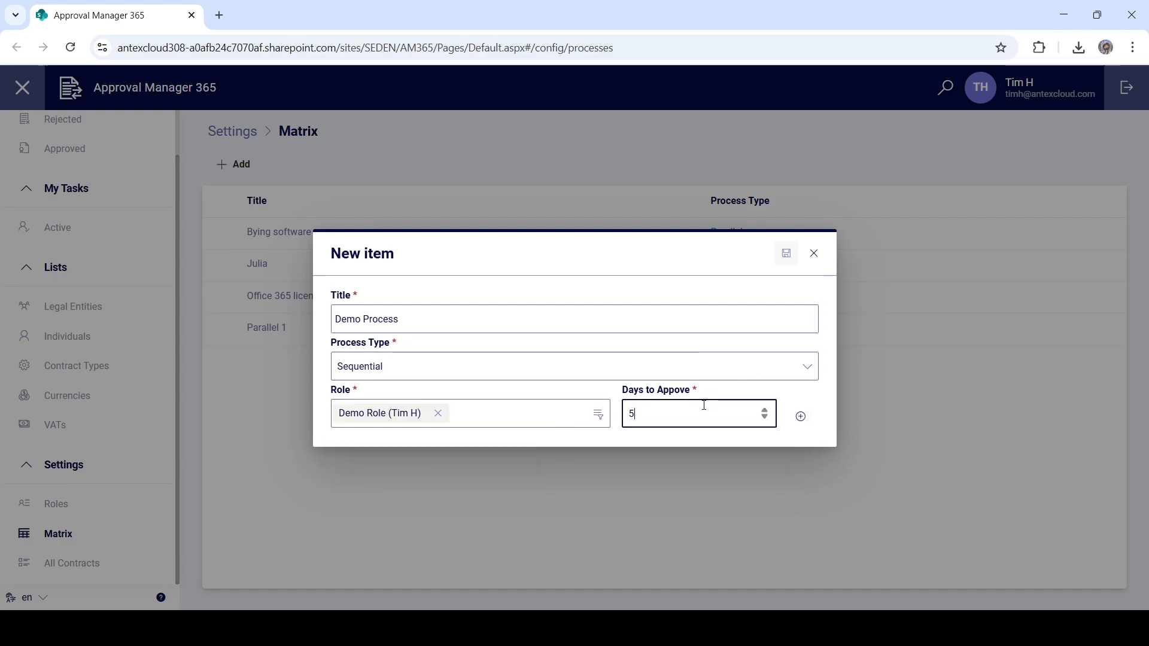
{"action": "left_click", "coordinate": [801, 418]}
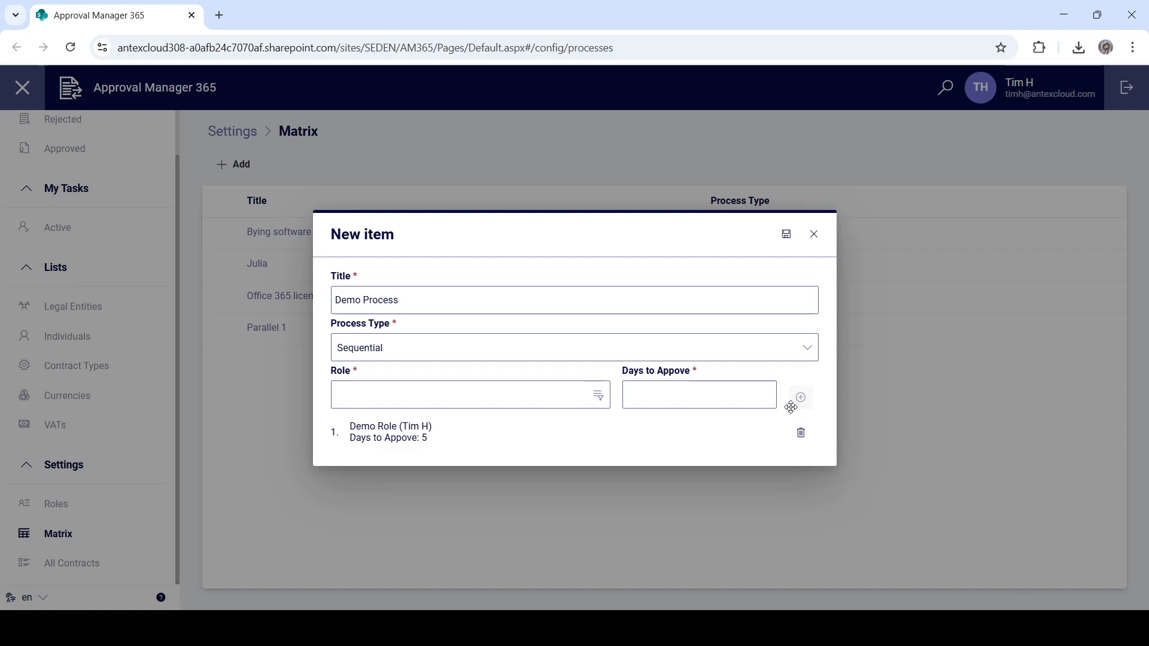
- Add Demo Role 2 as the second approver with 3 days to approve and save the process
{"action": "left_click", "coordinate": [399, 390]}
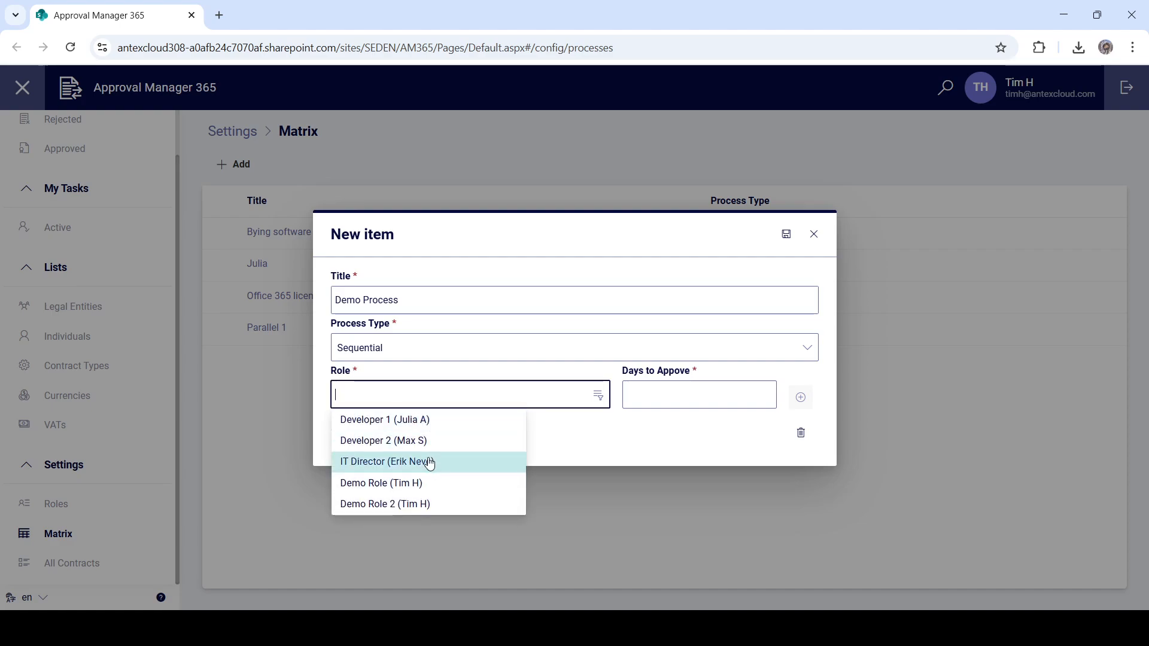
{"action": "left_click", "coordinate": [439, 504]}
{"action": "left_click", "coordinate": [690, 405]}
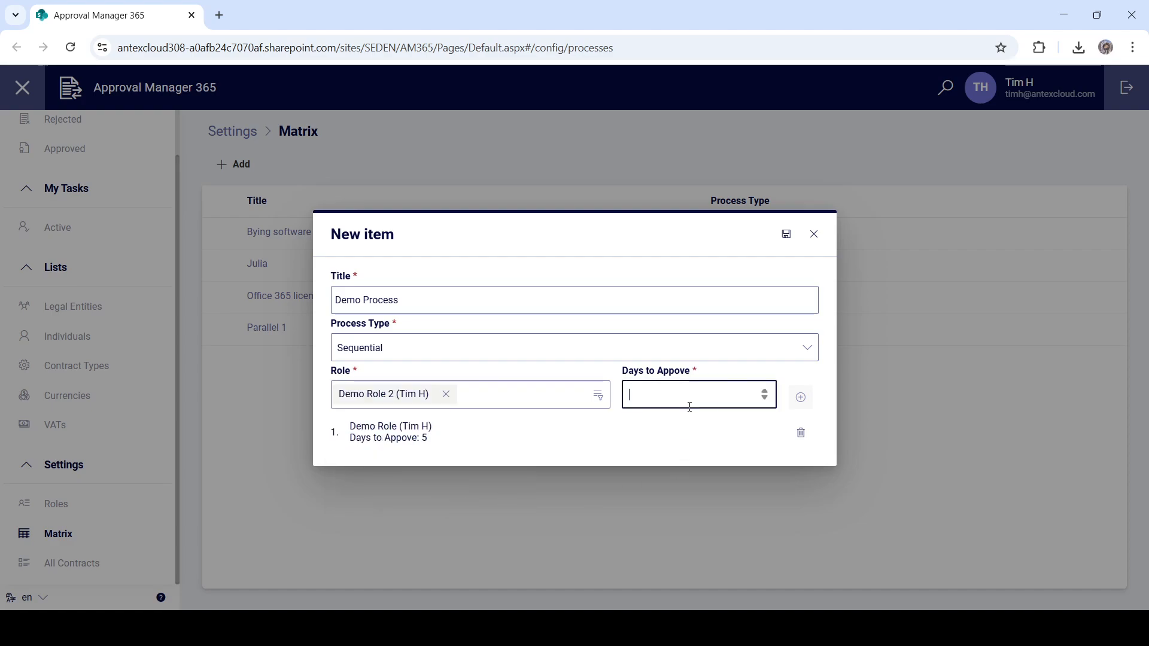
{"action": "type", "text": "3"}
{"action": "left_click", "coordinate": [800, 397]}
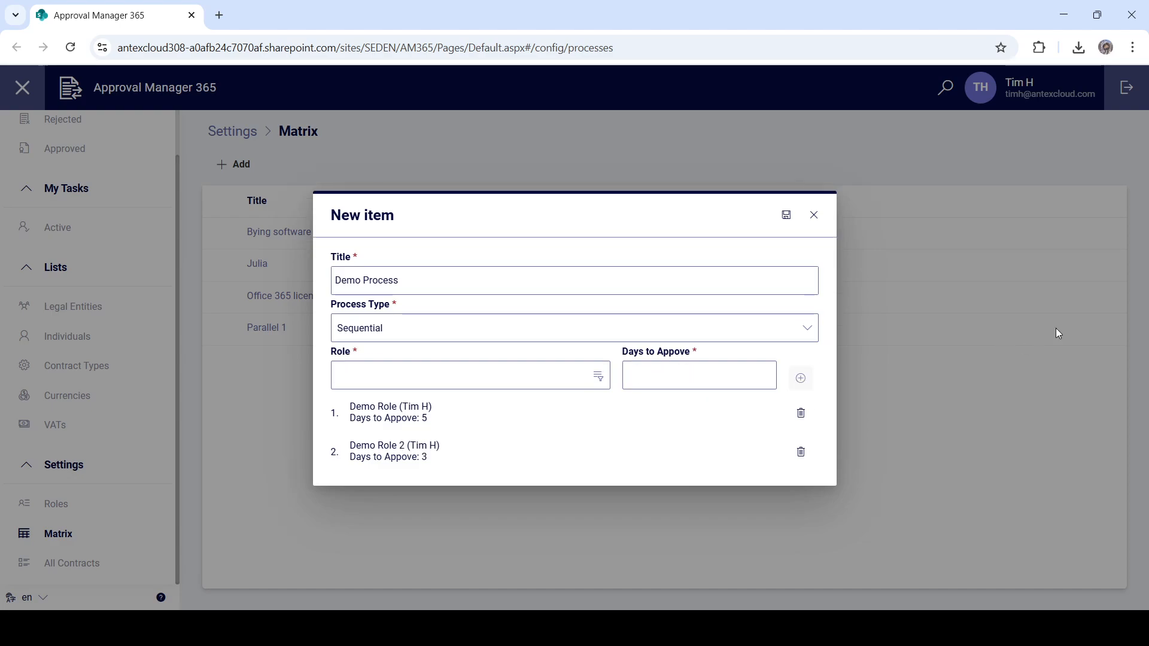
{"action": "left_click", "coordinate": [786, 215]}
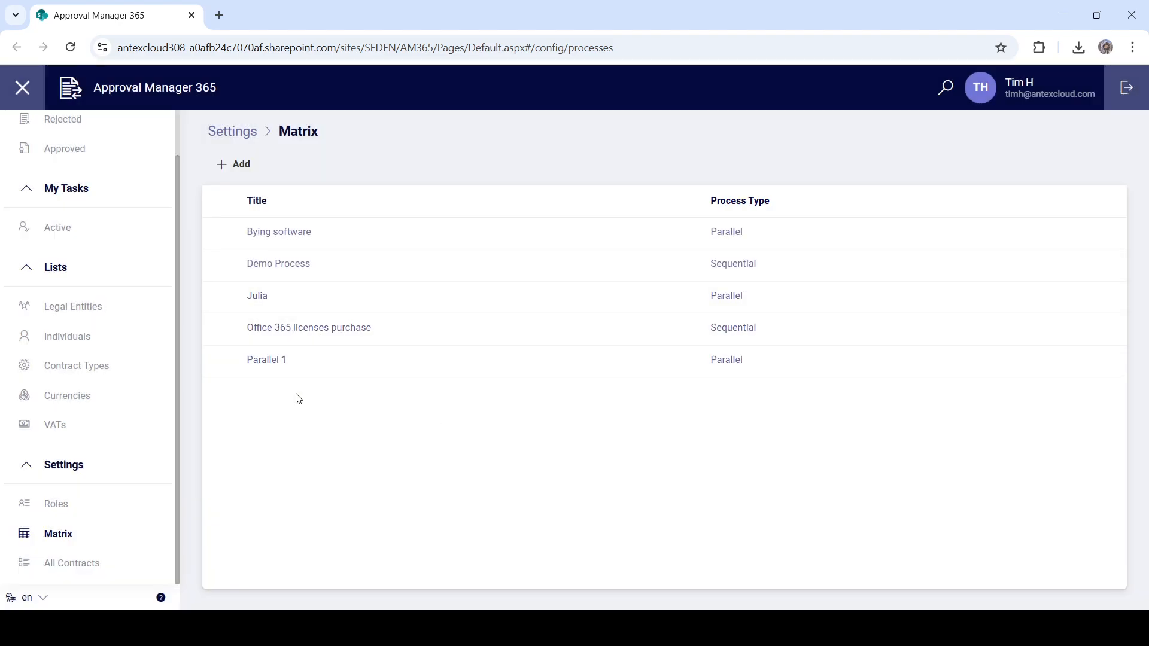
- Review the approvers in the edit form of Demo Process and close it without making changes
{"action": "left_click", "coordinate": [290, 265]}
{"action": "left_click", "coordinate": [296, 163]}
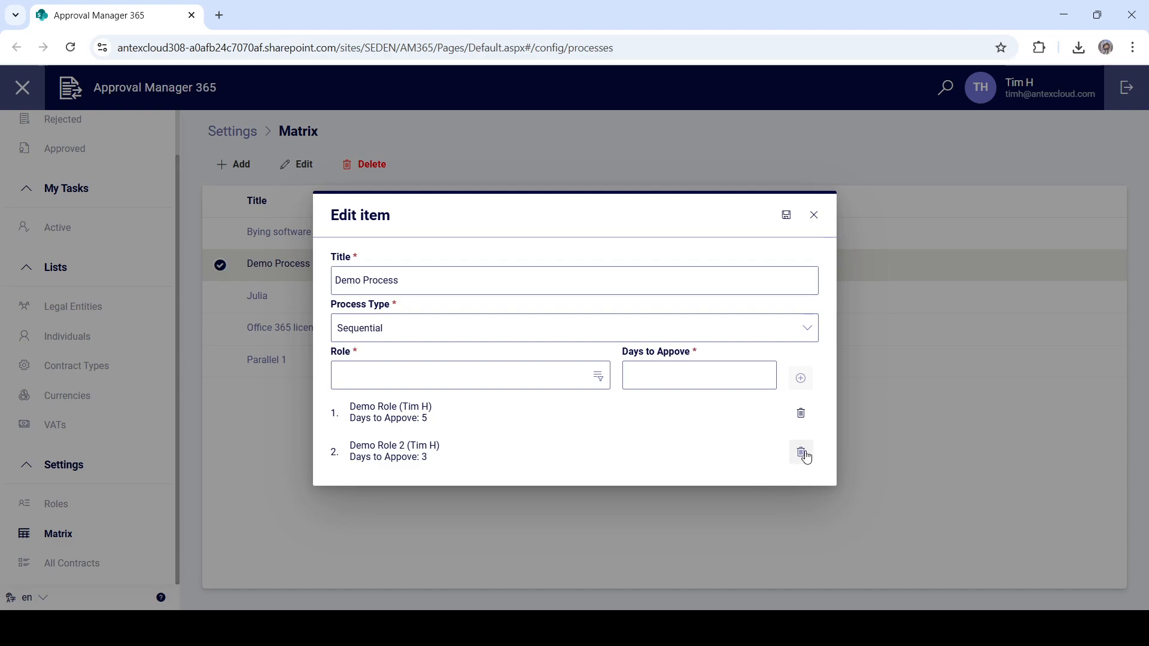
{"action": "left_click", "coordinate": [812, 224]}
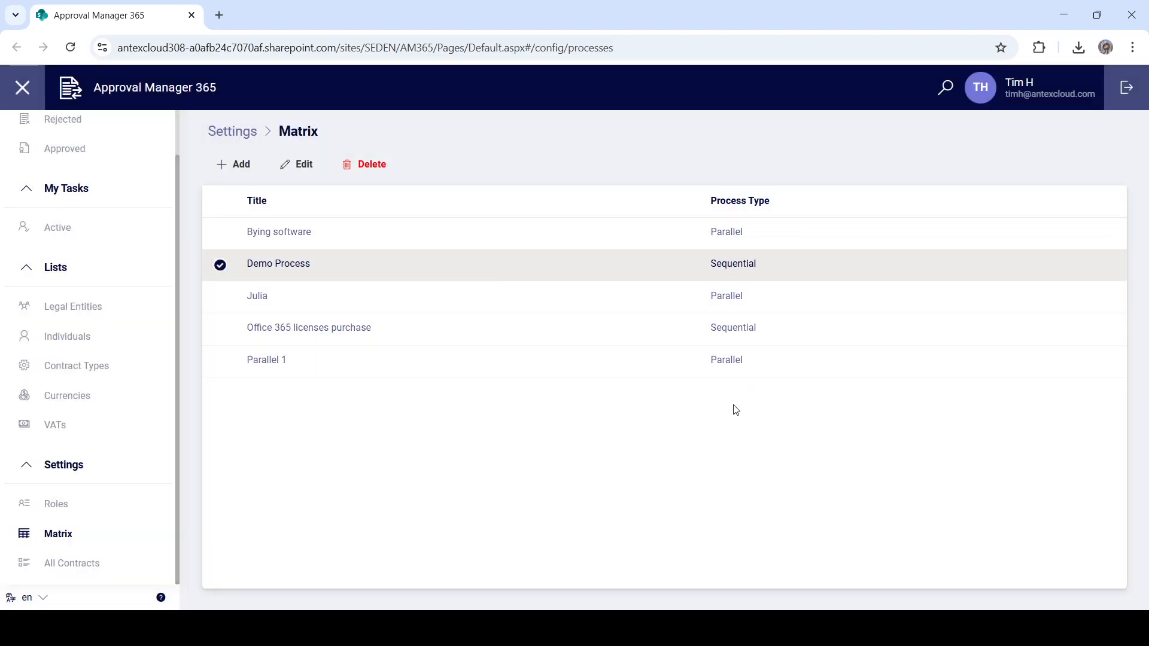
- Start a new contract from the home page and set its approval process type to Sequential
{"action": "scroll", "coordinate": [108, 380], "scroll_direction": "up", "scroll_amount": 2}
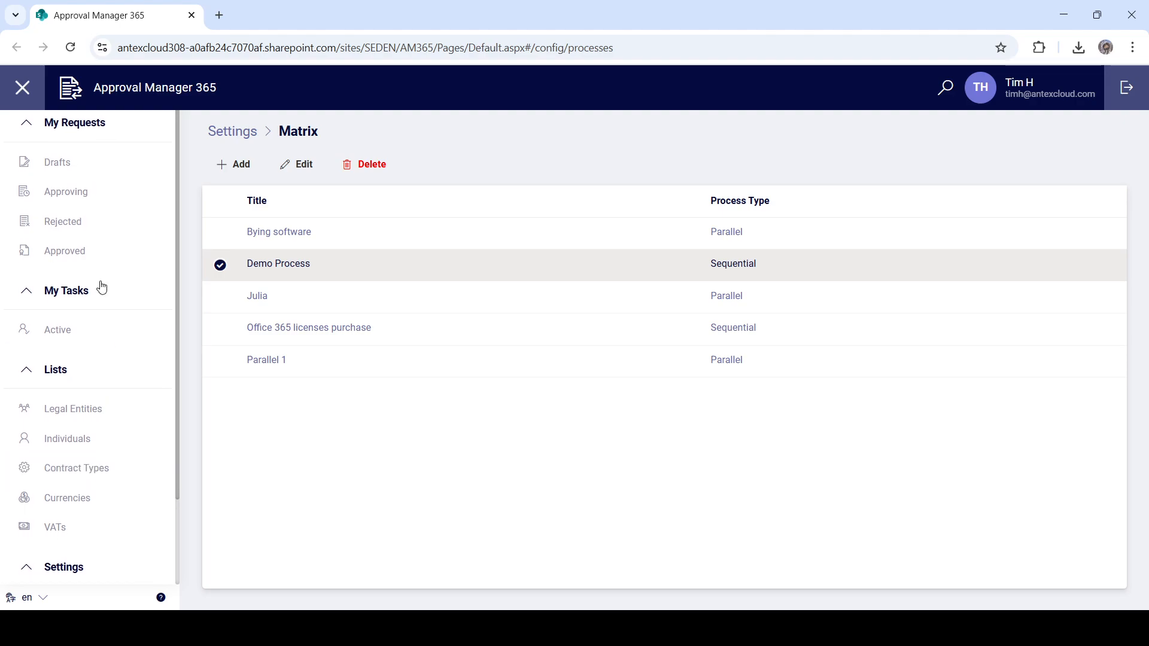
{"action": "left_click", "coordinate": [139, 96]}
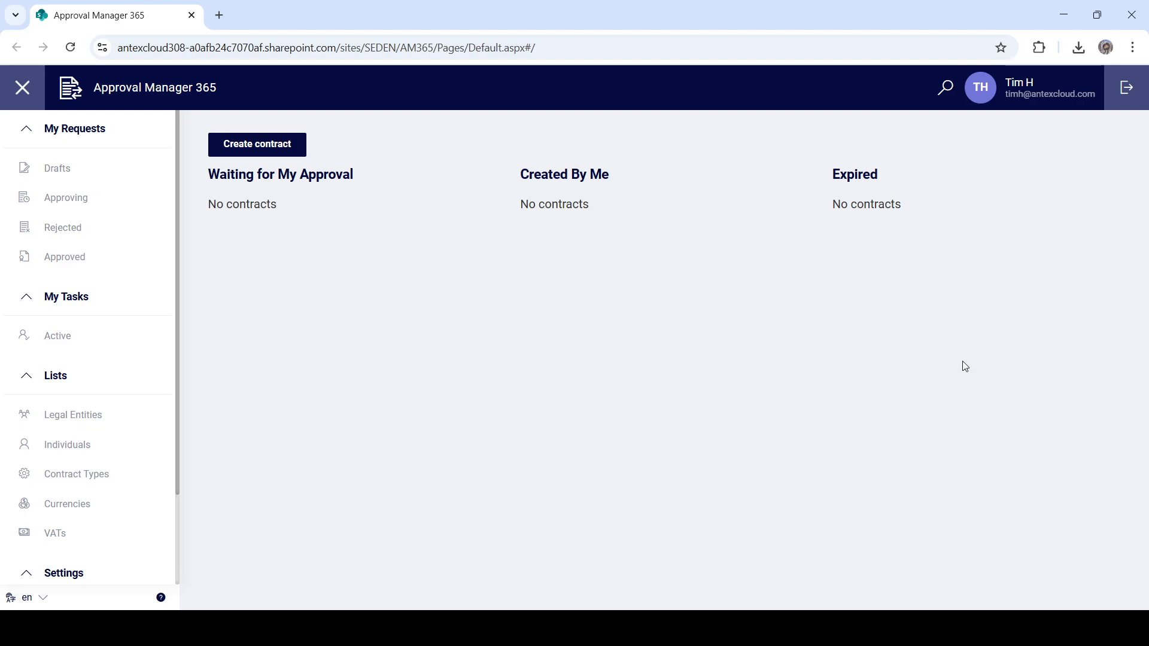
{"action": "left_click", "coordinate": [277, 144]}
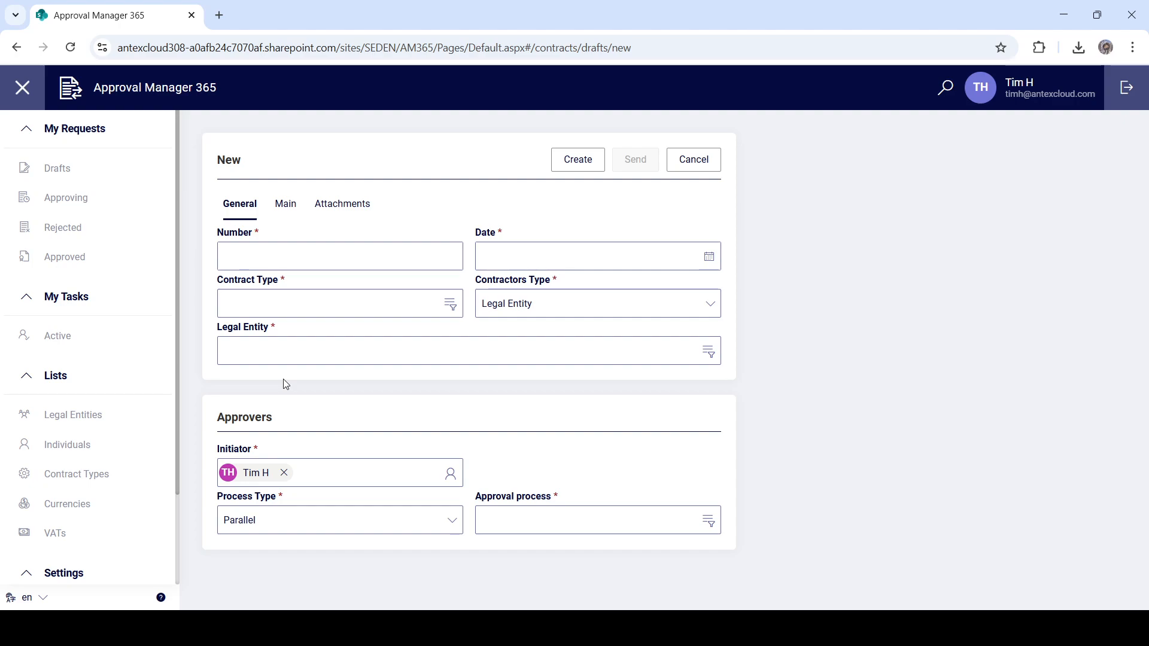
{"action": "left_click", "coordinate": [338, 531]}
{"action": "left_click", "coordinate": [307, 472]}
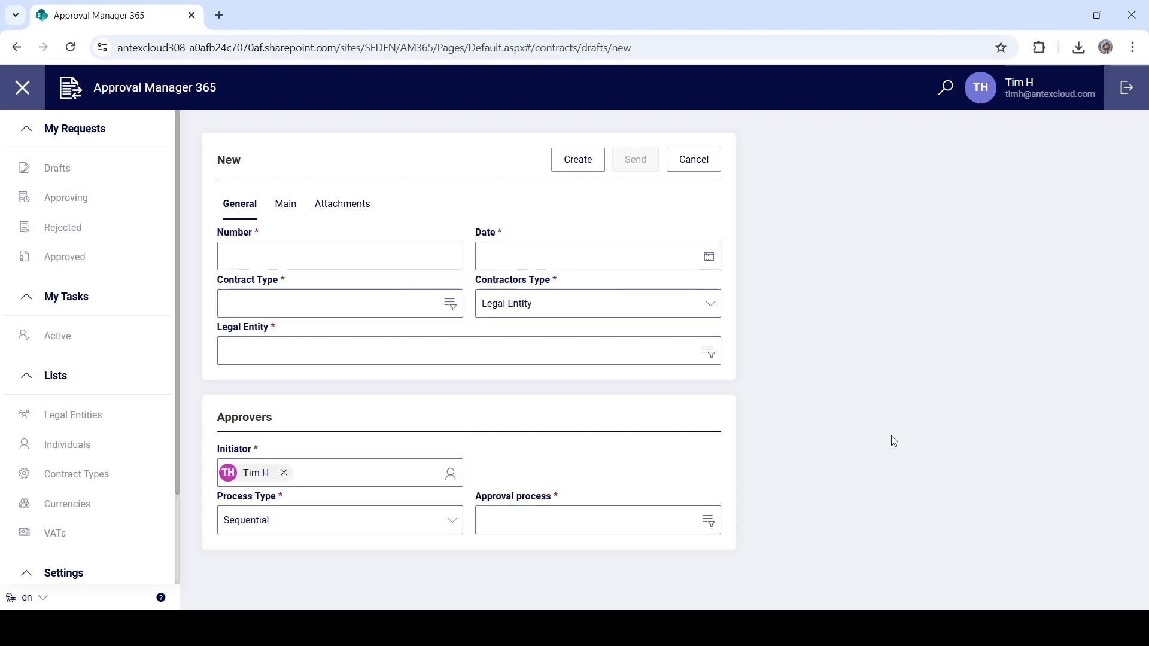
- Assign Demo Process as the contract's approval process and look through the main details and attachments sections
{"action": "left_click", "coordinate": [603, 531]}
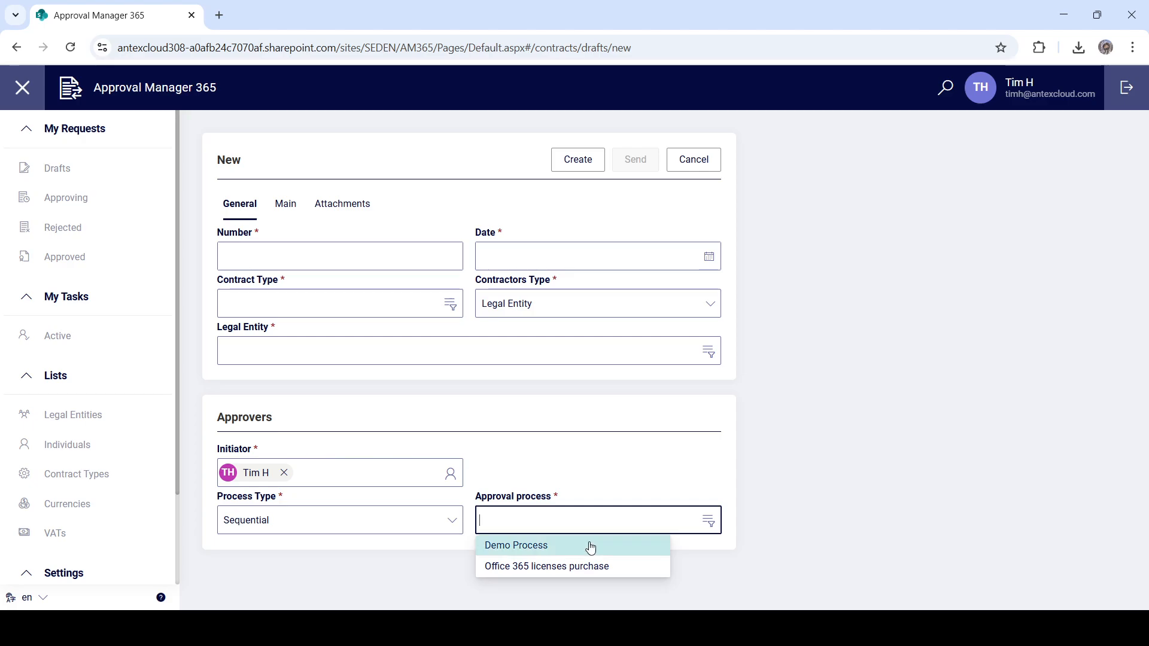
{"action": "left_click", "coordinate": [526, 545]}
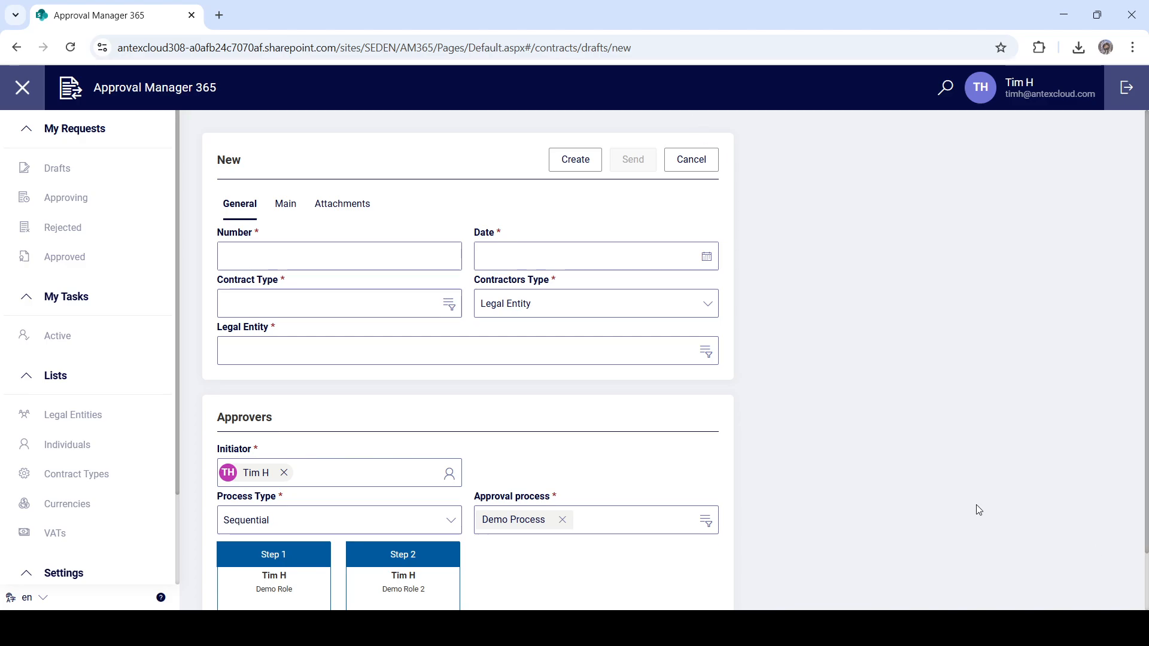
{"action": "left_click", "coordinate": [289, 211]}
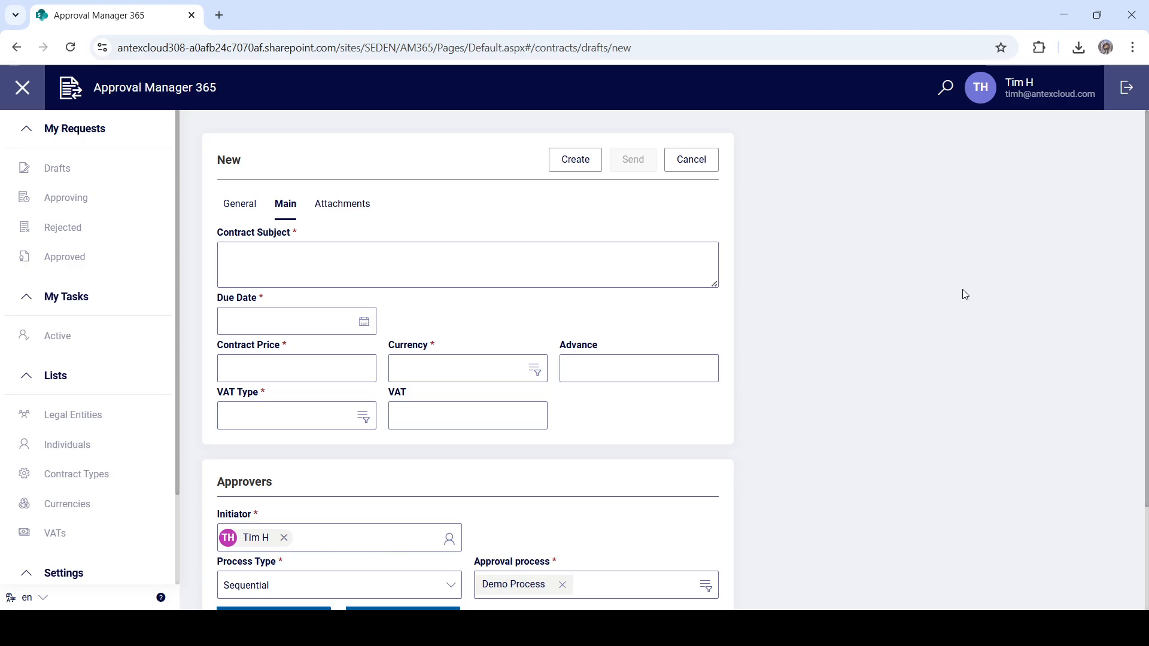
{"action": "left_click", "coordinate": [366, 204]}
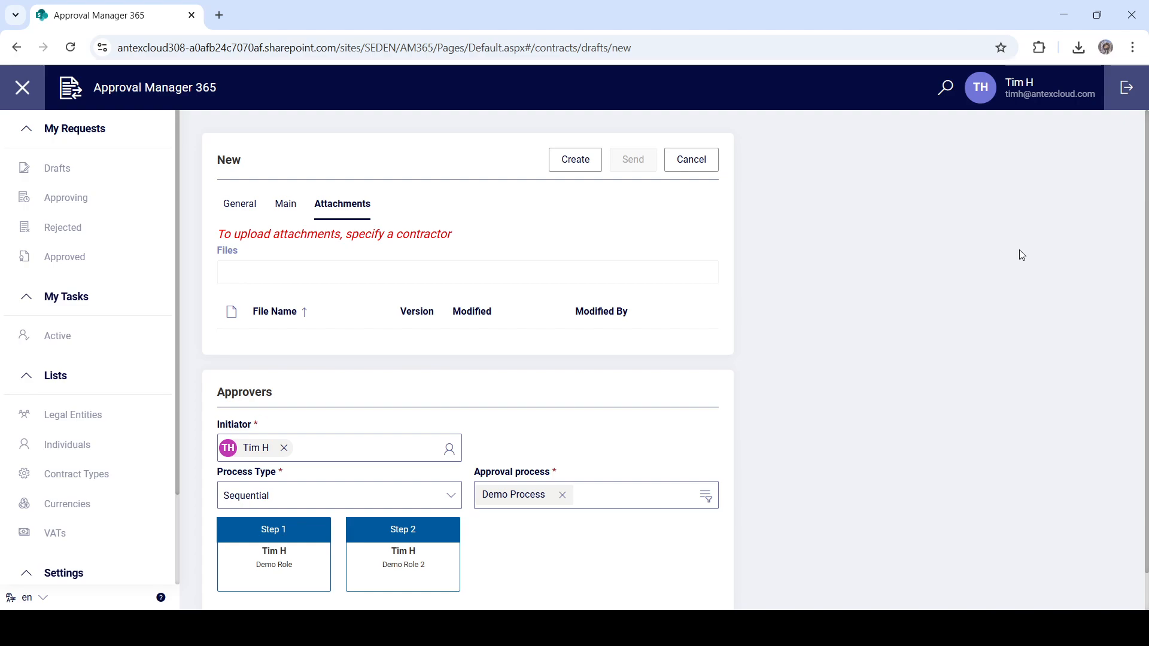
{"action": "left_click", "coordinate": [251, 205]}
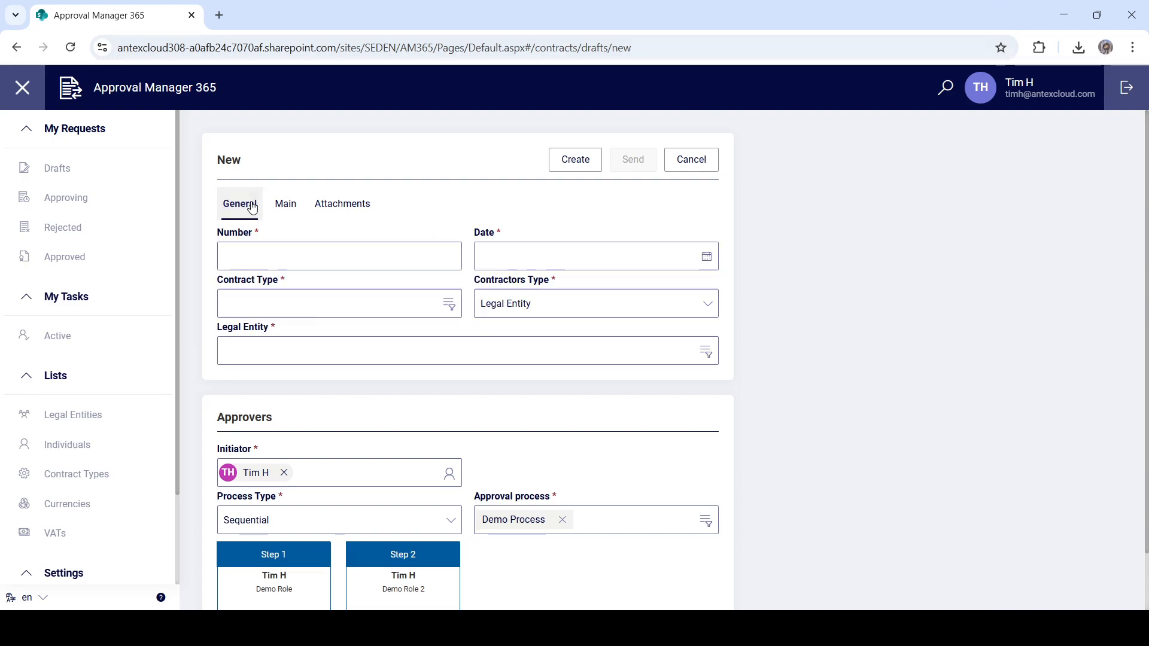
- Enter the contract number and set the contract date to 12/26/2025
{"action": "left_click", "coordinate": [346, 263]}
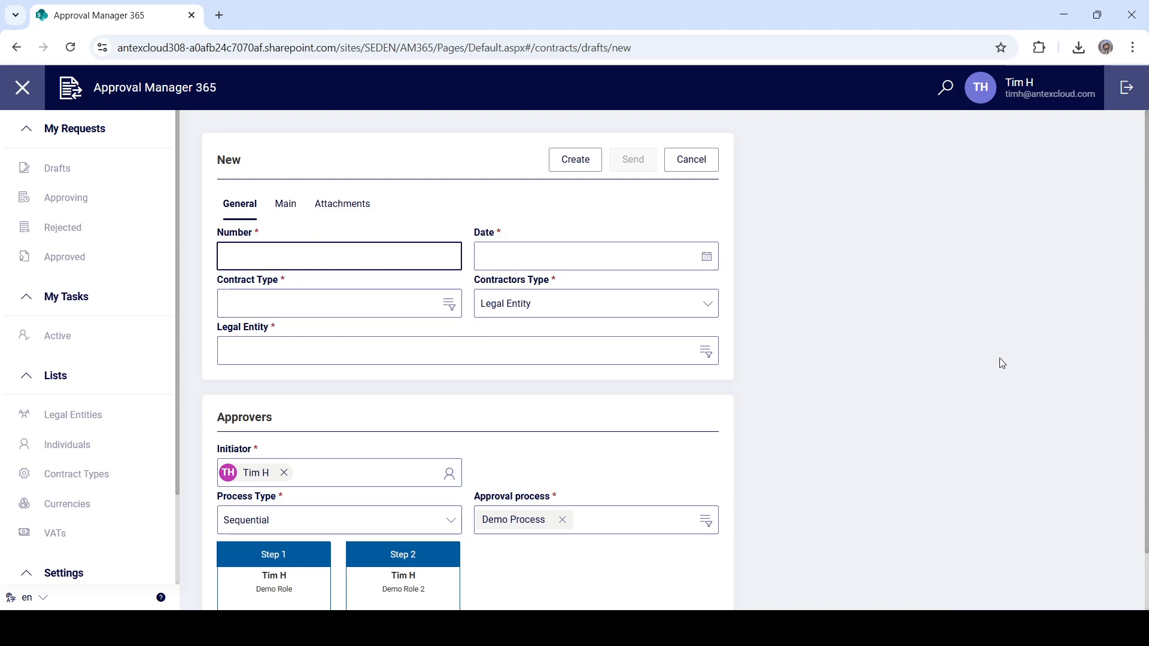
{"action": "type", "text": "8675309"}
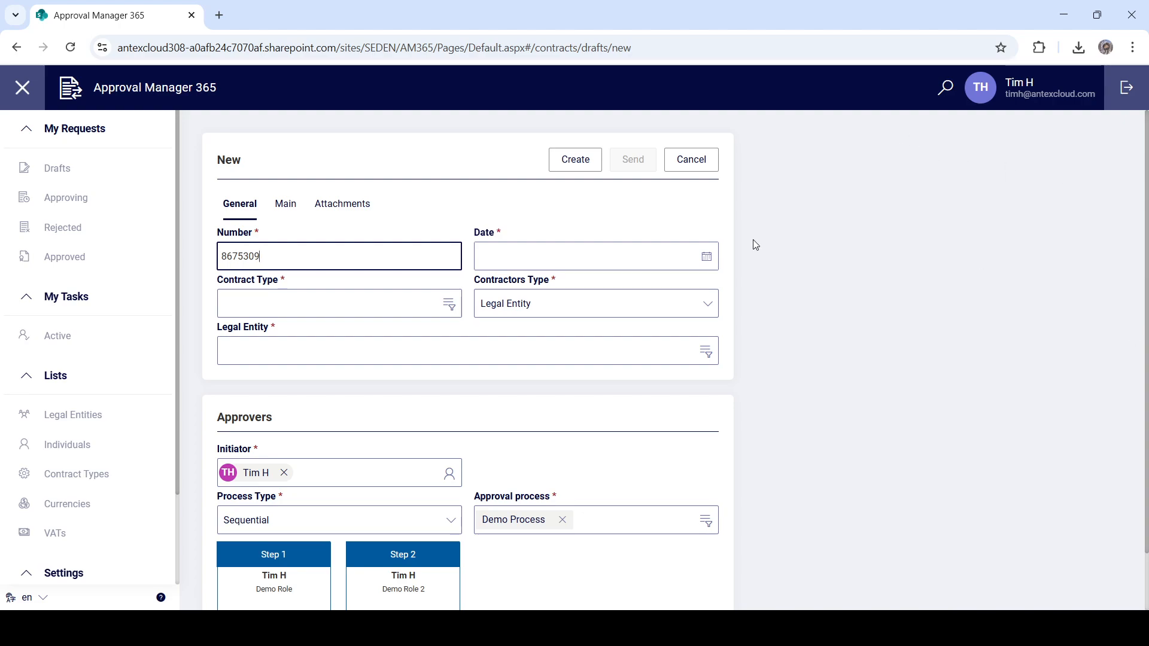
{"action": "left_click", "coordinate": [599, 251]}
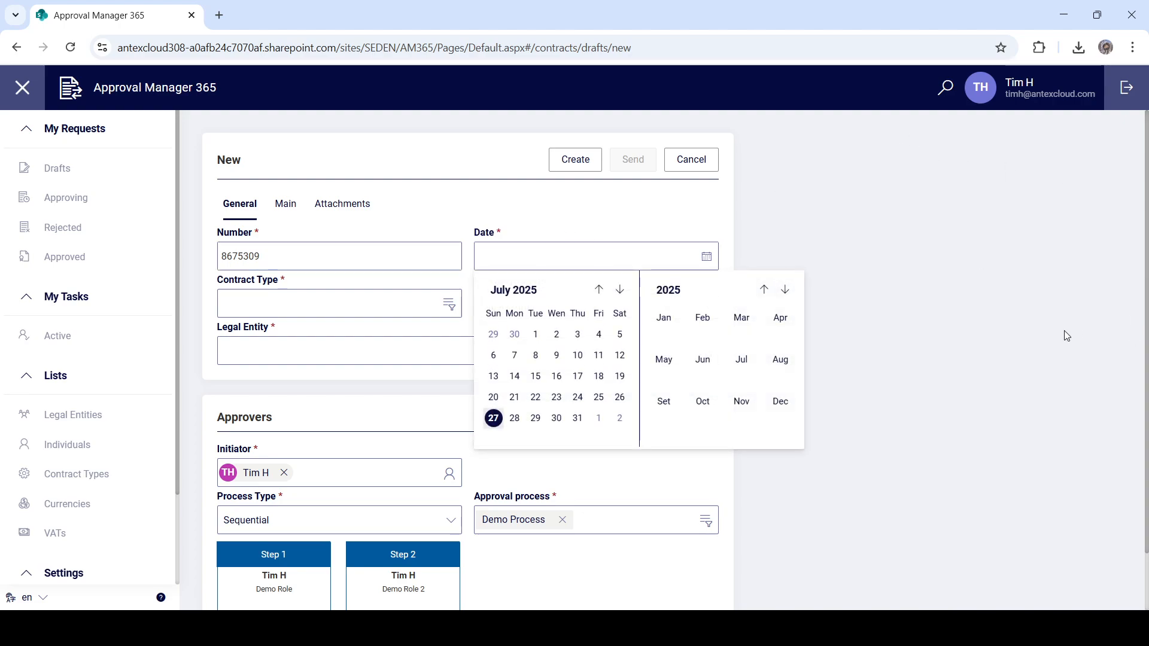
{"action": "left_click", "coordinate": [780, 400]}
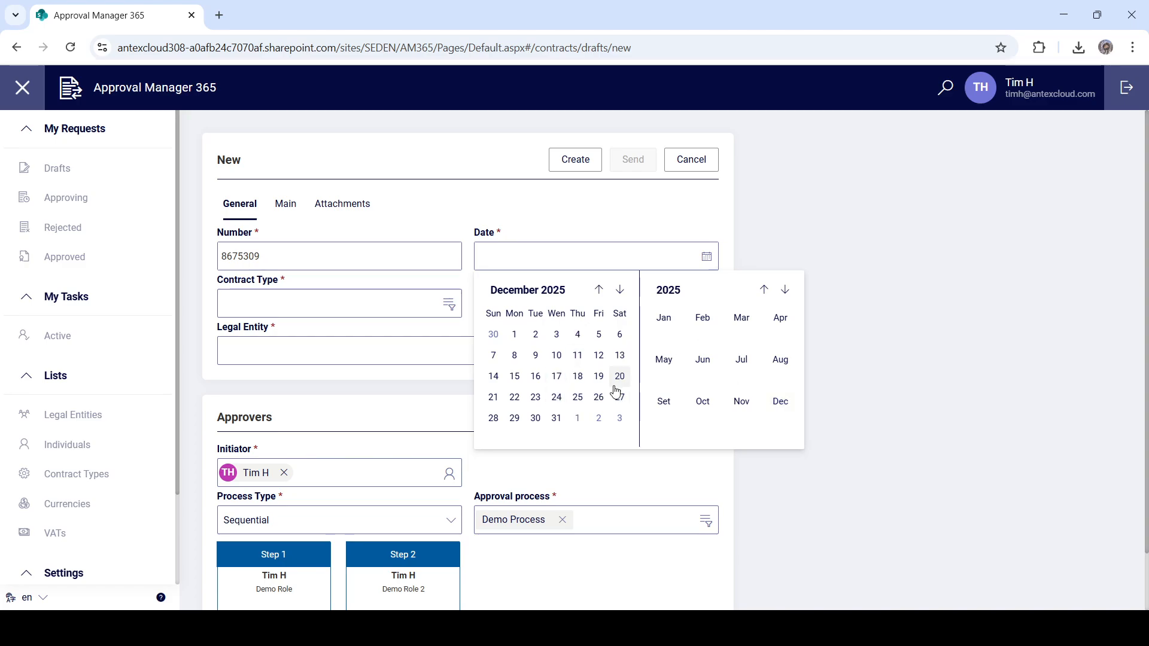
{"action": "left_click", "coordinate": [599, 397]}
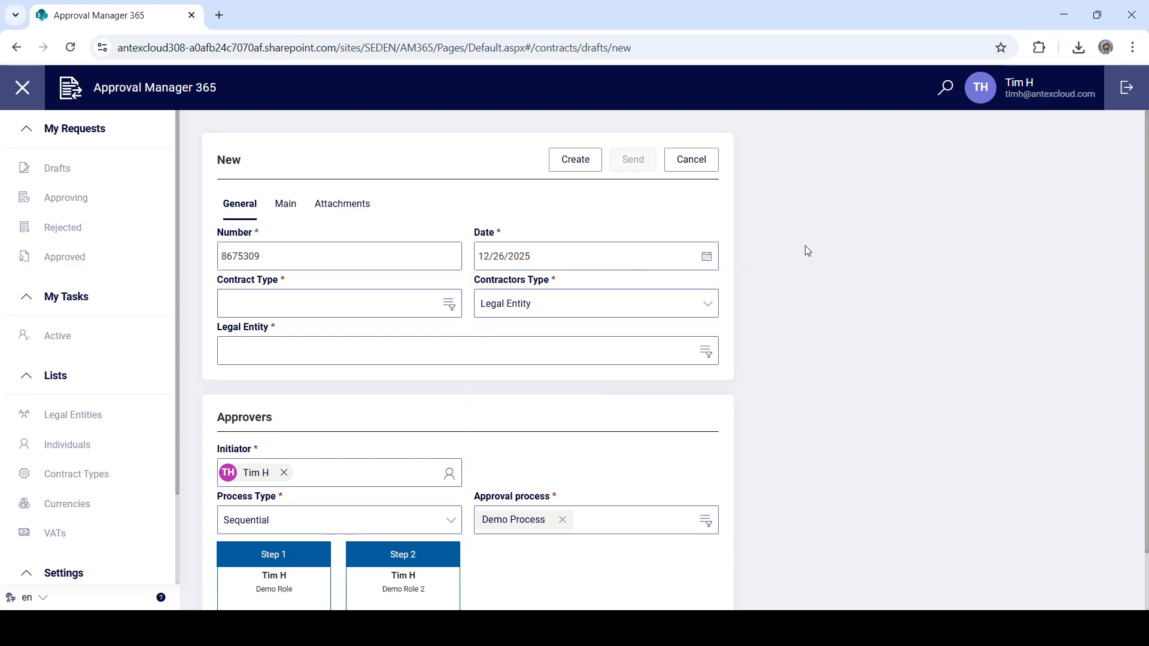
- Set the contract type to Agreement, keep Legal Entity as contractor type and choose Pepsi Co as the legal entity
{"action": "left_click", "coordinate": [312, 307]}
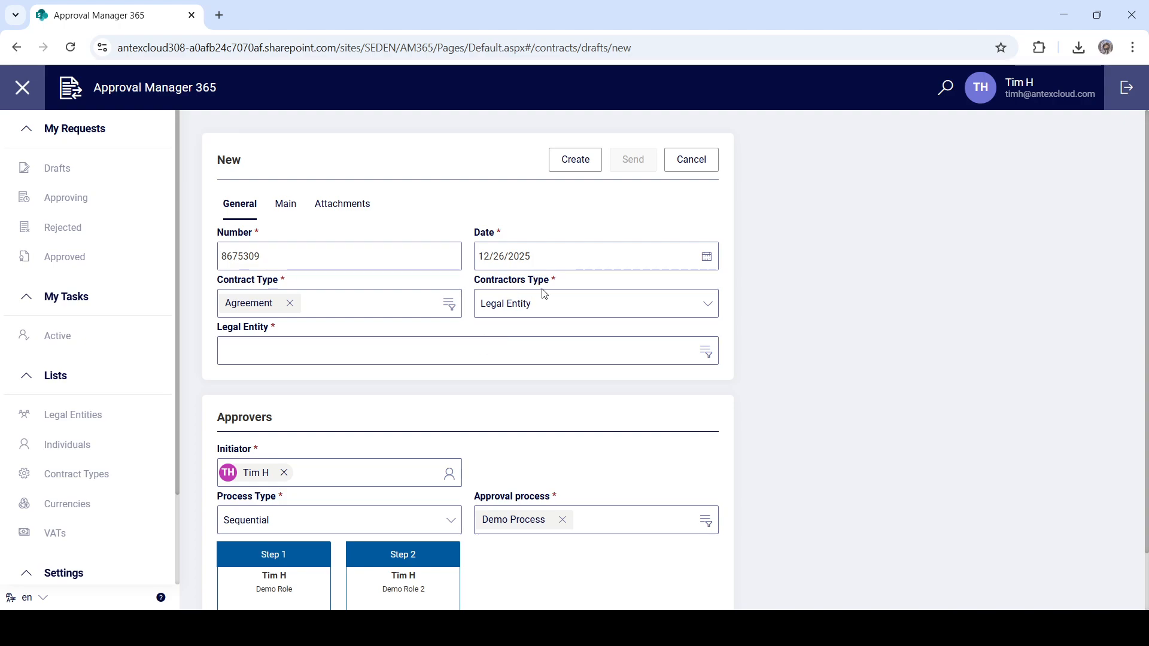
{"action": "left_click", "coordinate": [551, 307]}
{"action": "left_click", "coordinate": [509, 332]}
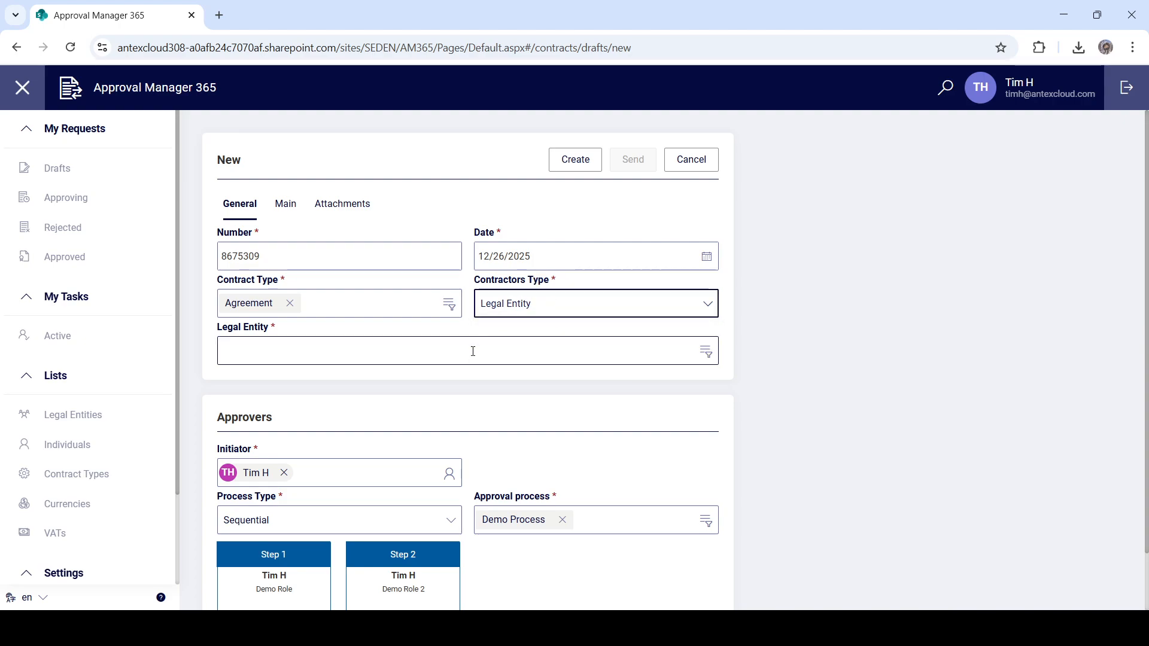
{"action": "left_click", "coordinate": [472, 351]}
{"action": "type", "text": "Pepsi"}
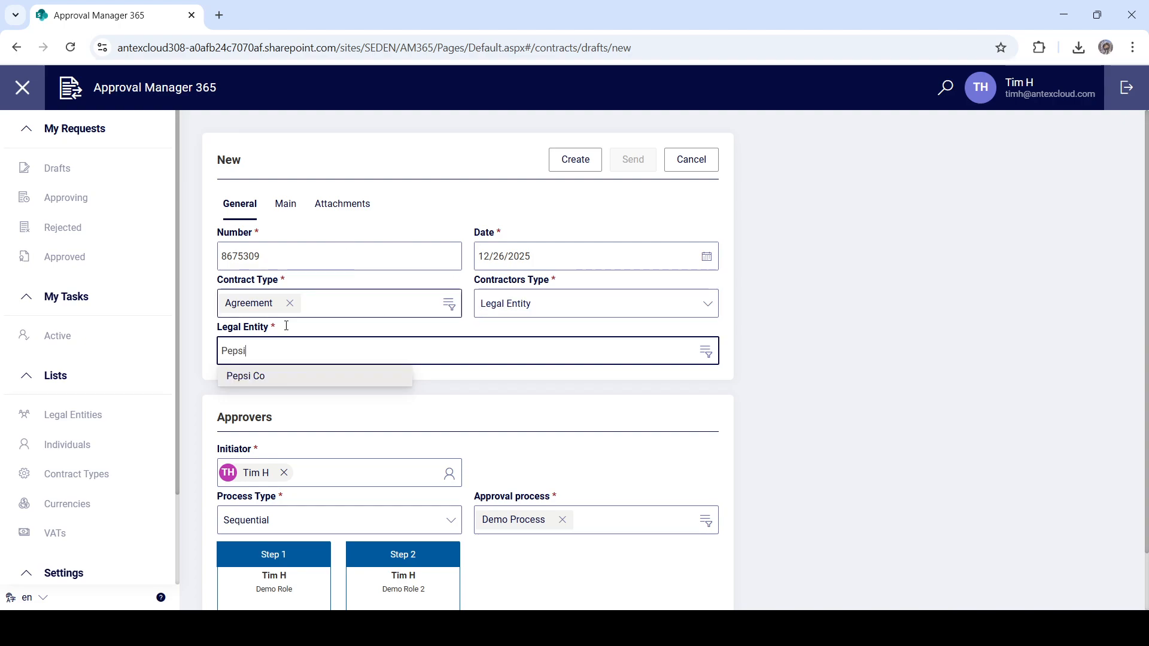
{"action": "left_click", "coordinate": [248, 379]}
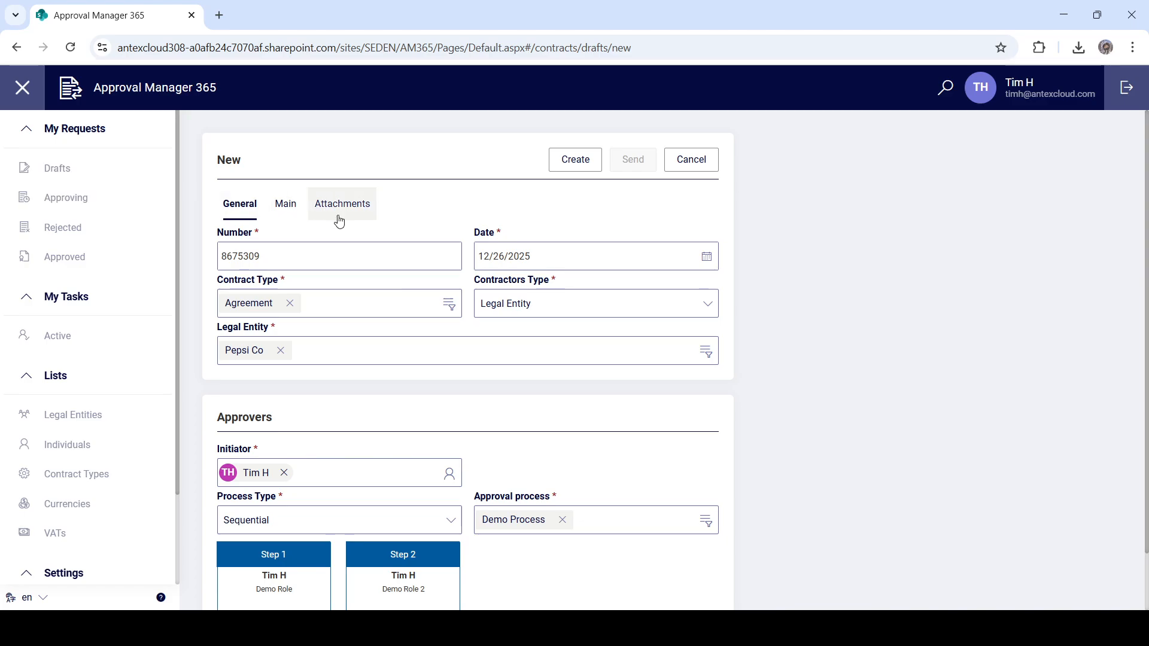
- Create the contract as a draft with the main details left empty and return to the home page
{"action": "left_click", "coordinate": [292, 206]}
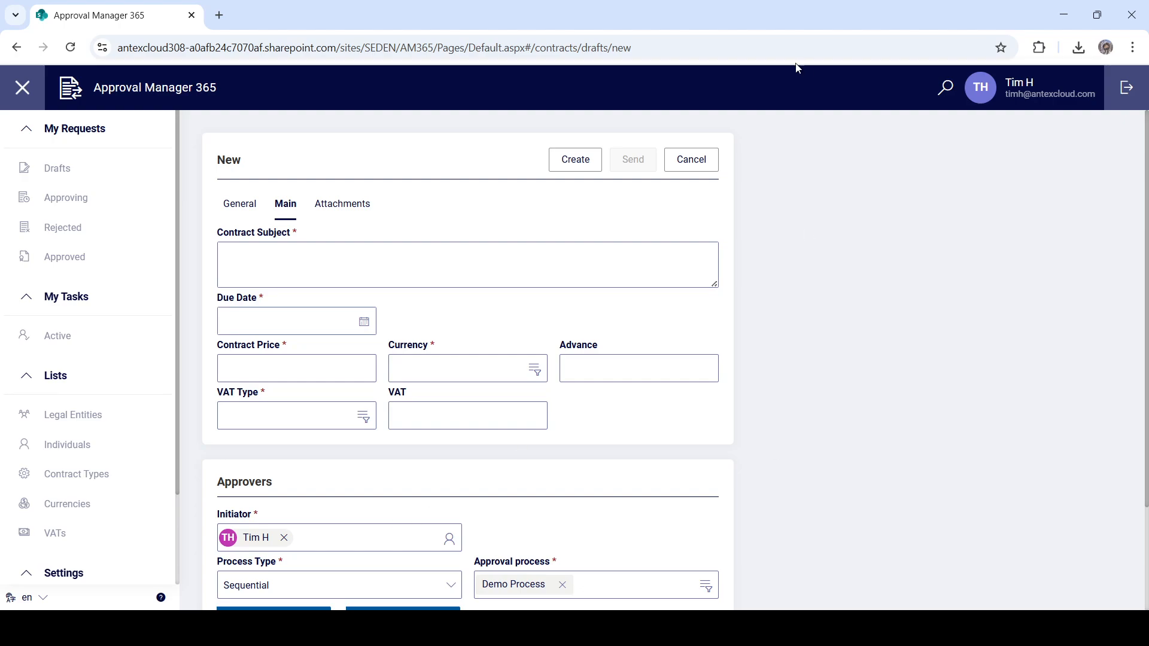
{"action": "left_click", "coordinate": [572, 168]}
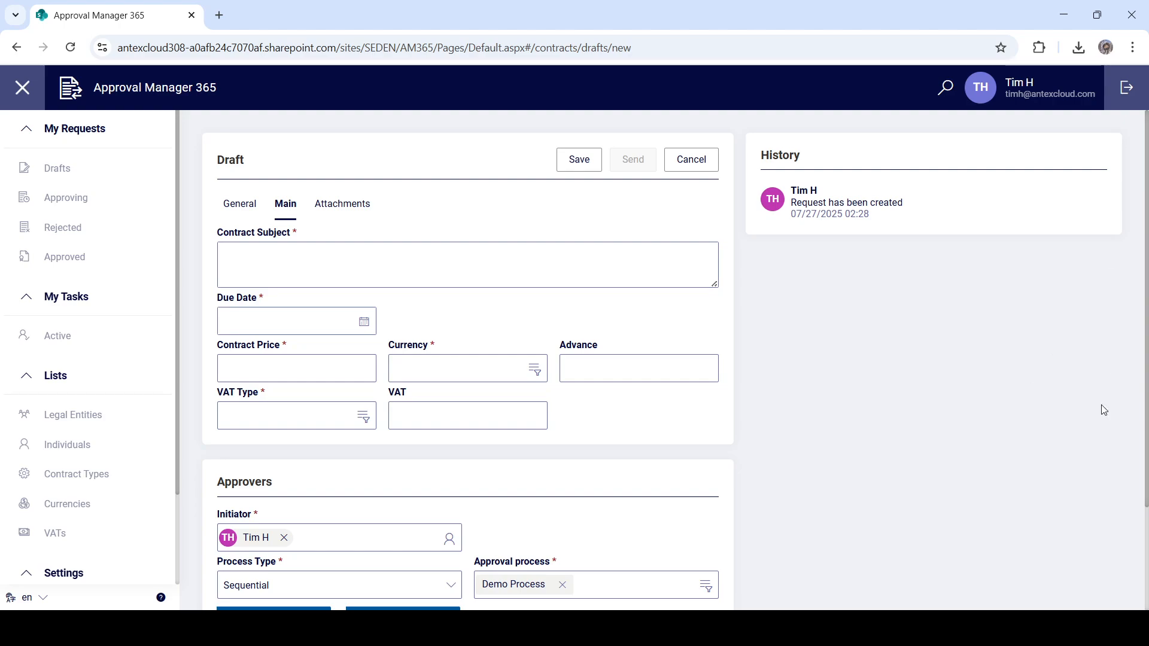
{"action": "left_click", "coordinate": [192, 96]}
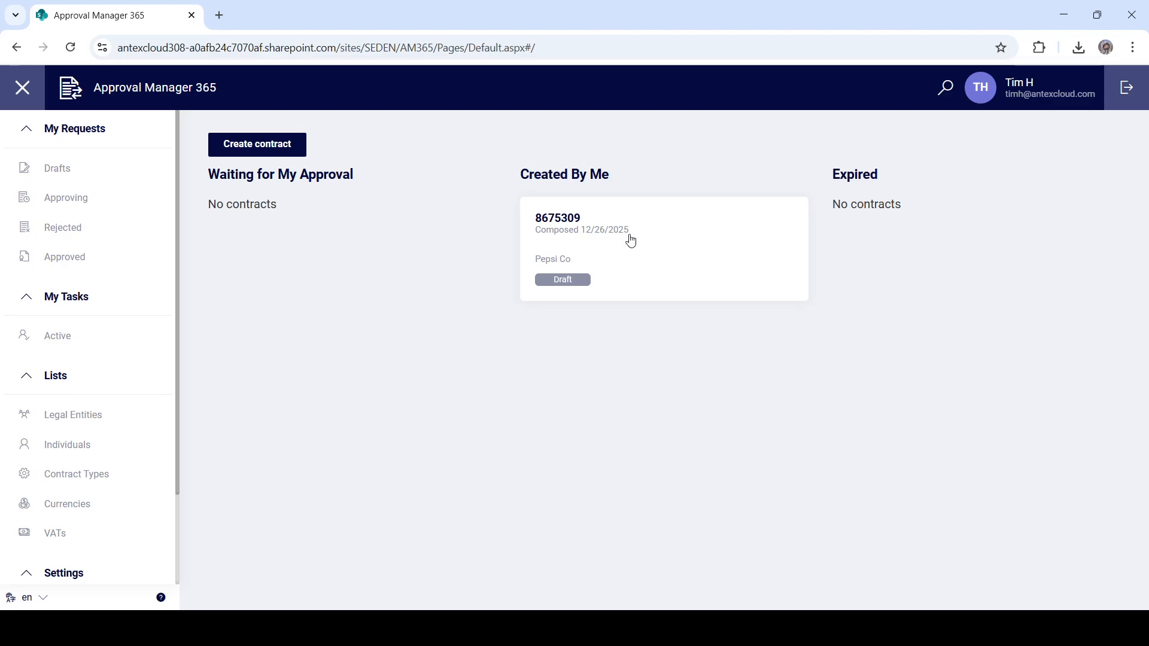
- Open the Pepsi Co draft and enter Demonstration as the contract subject with a due date of 12/26/2025
{"action": "left_click", "coordinate": [646, 270]}
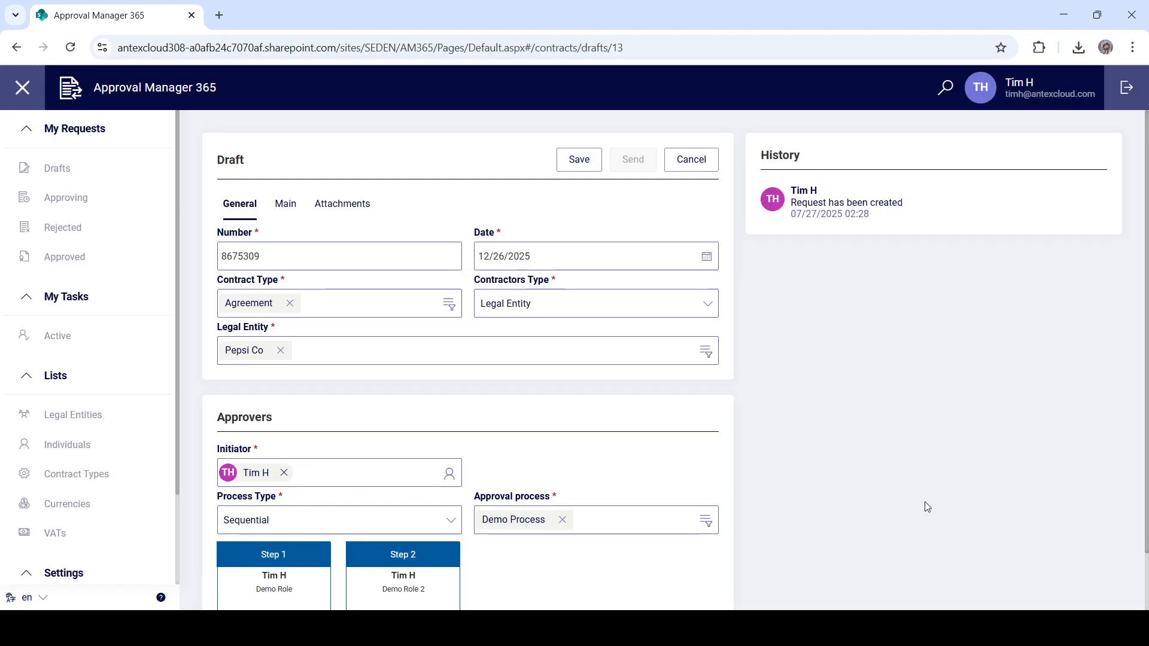
{"action": "left_click", "coordinate": [286, 204]}
{"action": "left_click", "coordinate": [387, 256]}
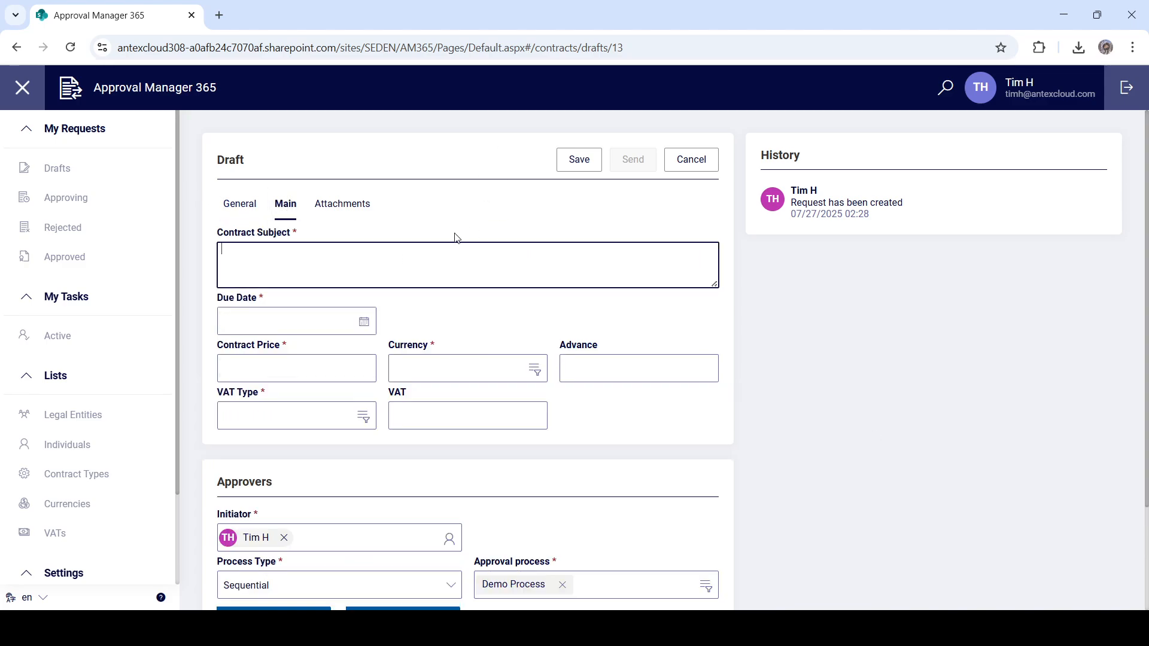
{"action": "type", "text": "Demonstration"}
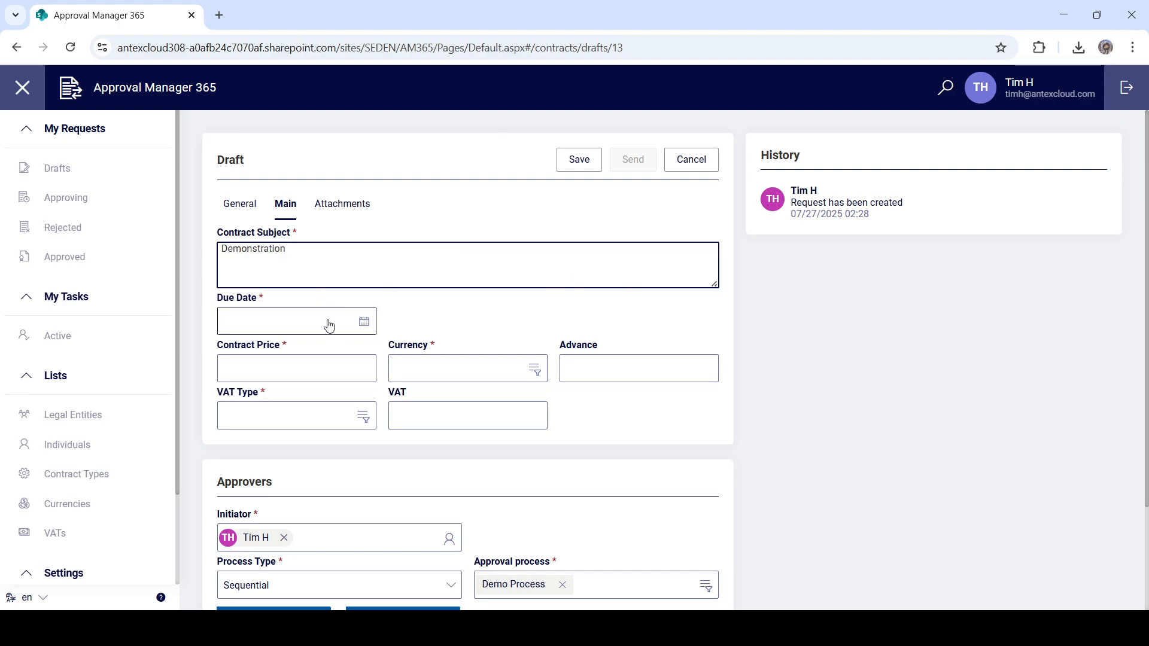
{"action": "left_click", "coordinate": [362, 322]}
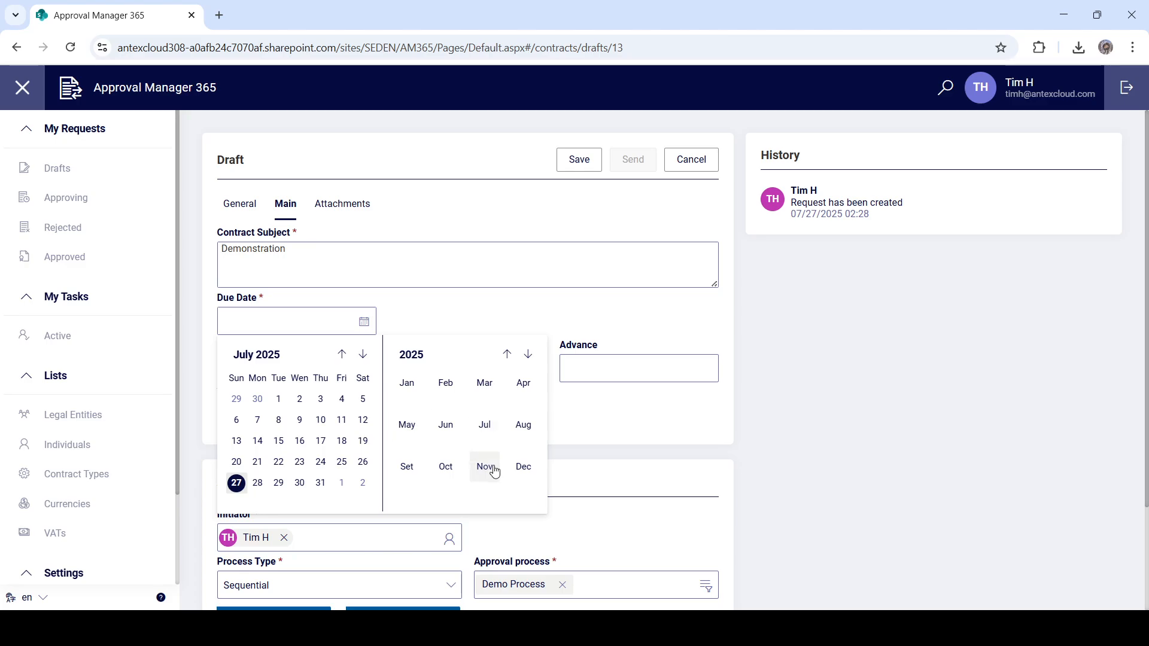
{"action": "left_click", "coordinate": [518, 467]}
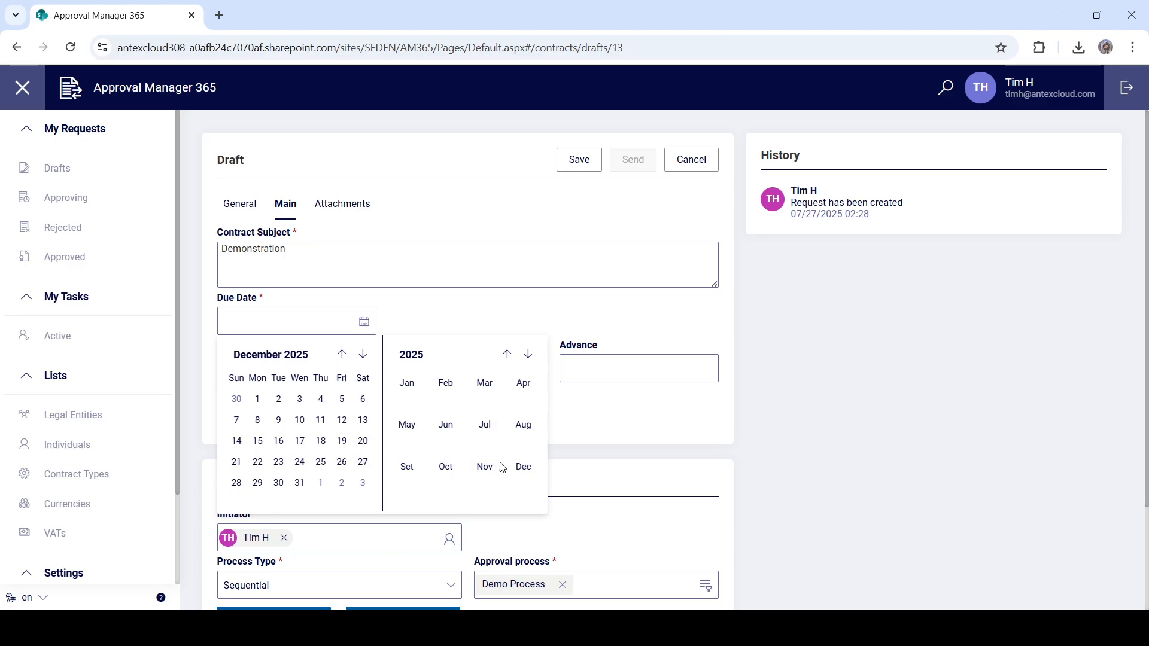
{"action": "left_click", "coordinate": [342, 462]}
- Set the contract price to 1 in USD and the VAT type to 10%
{"action": "left_click", "coordinate": [313, 365]}
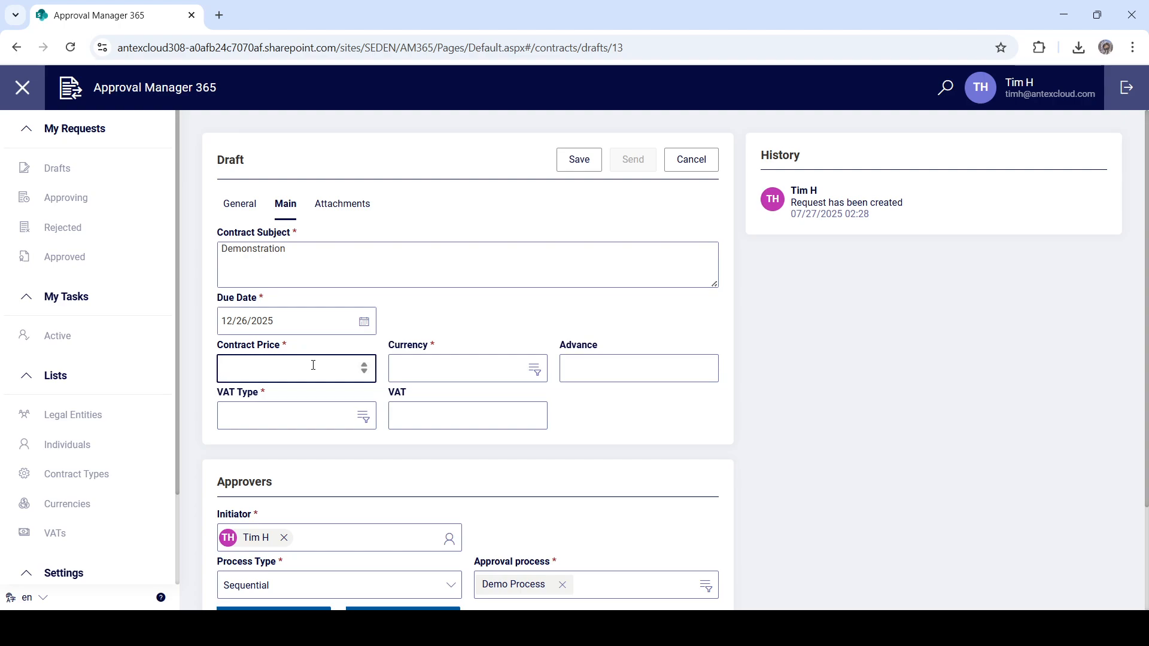
{"action": "type", "text": "1"}
{"action": "left_click", "coordinate": [450, 367]}
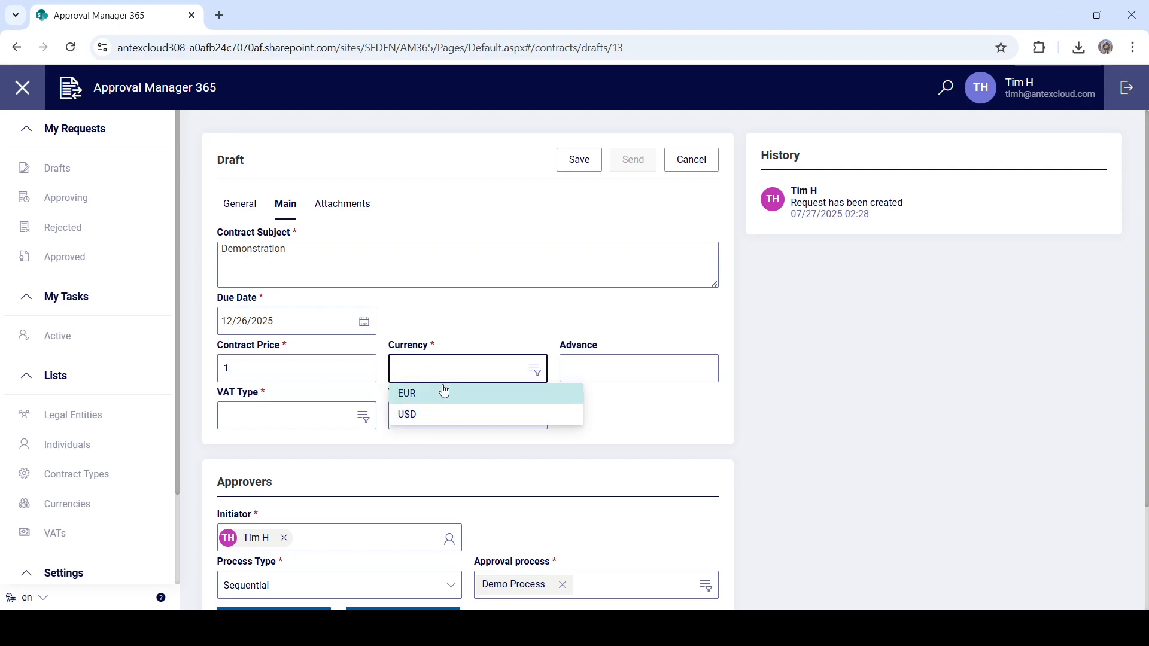
{"action": "left_click", "coordinate": [405, 415]}
{"action": "left_click", "coordinate": [283, 419]}
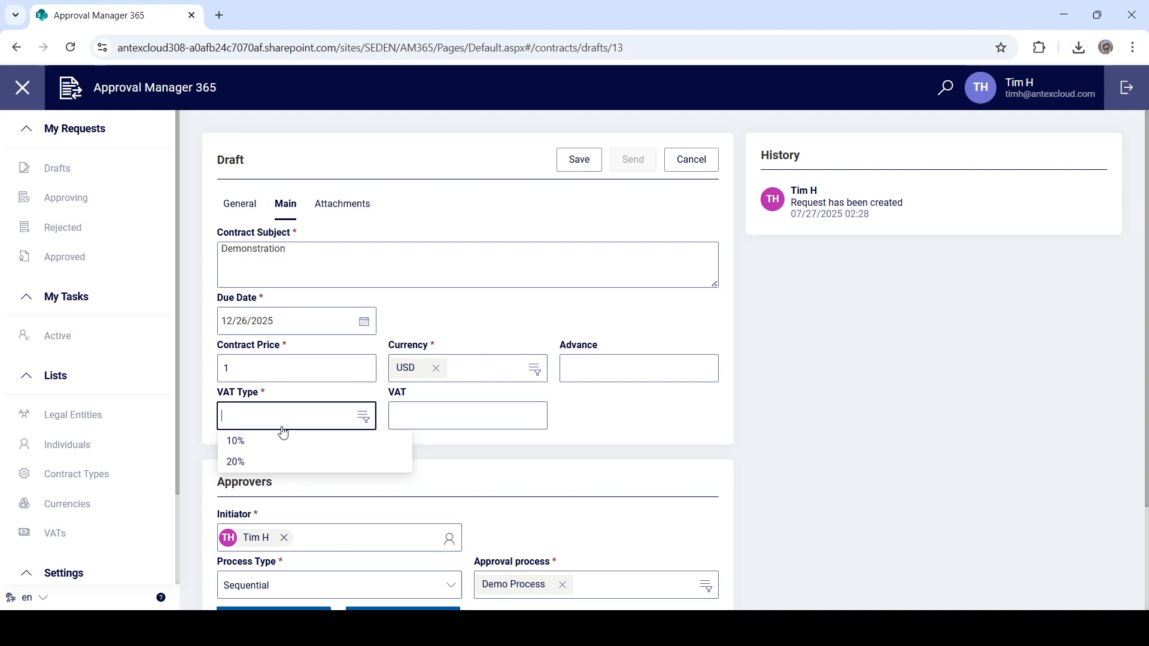
{"action": "left_click", "coordinate": [275, 447]}
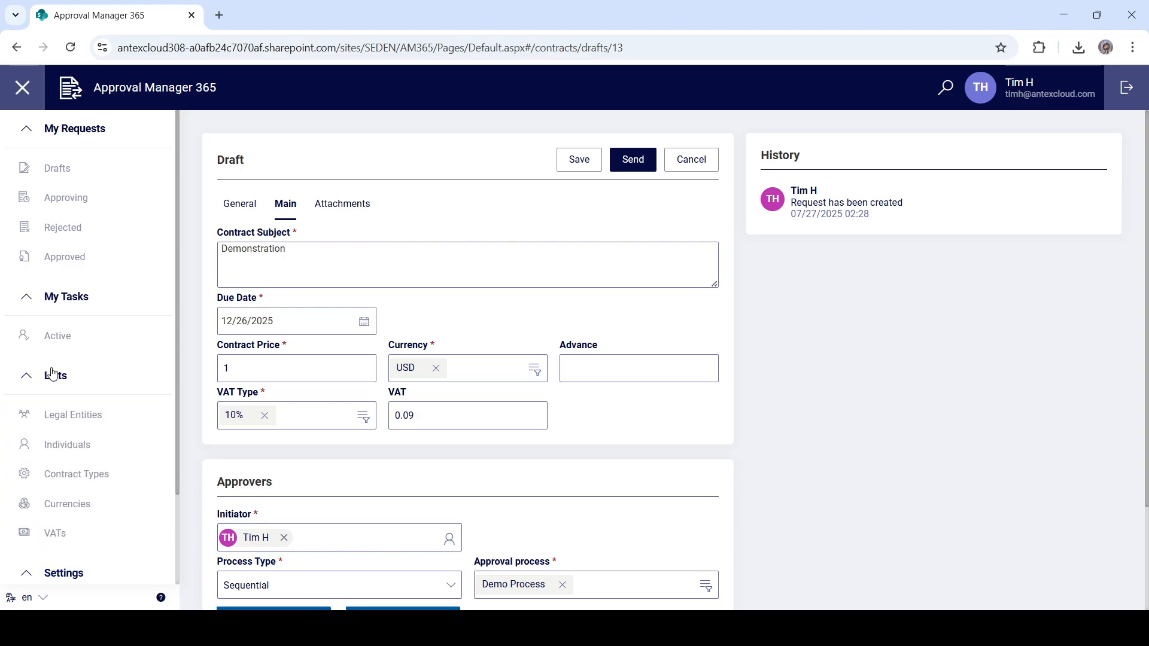
- Review the draft's general, main and attachment details and send the contract for approval
{"action": "left_click", "coordinate": [241, 206]}
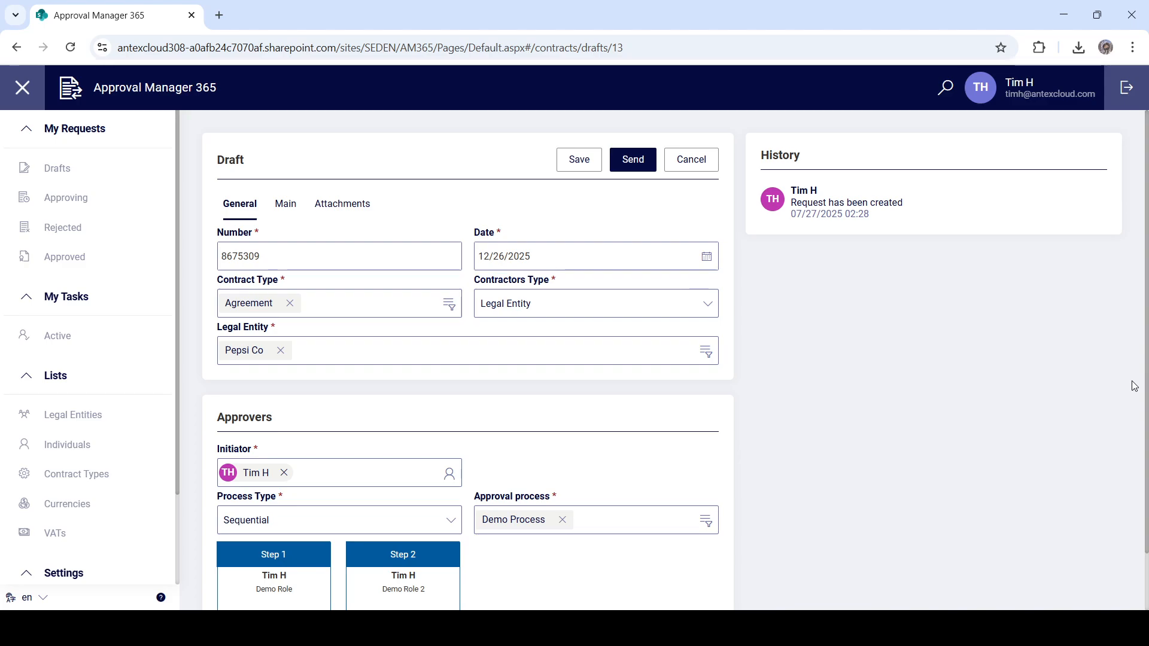
{"action": "left_click", "coordinate": [290, 205]}
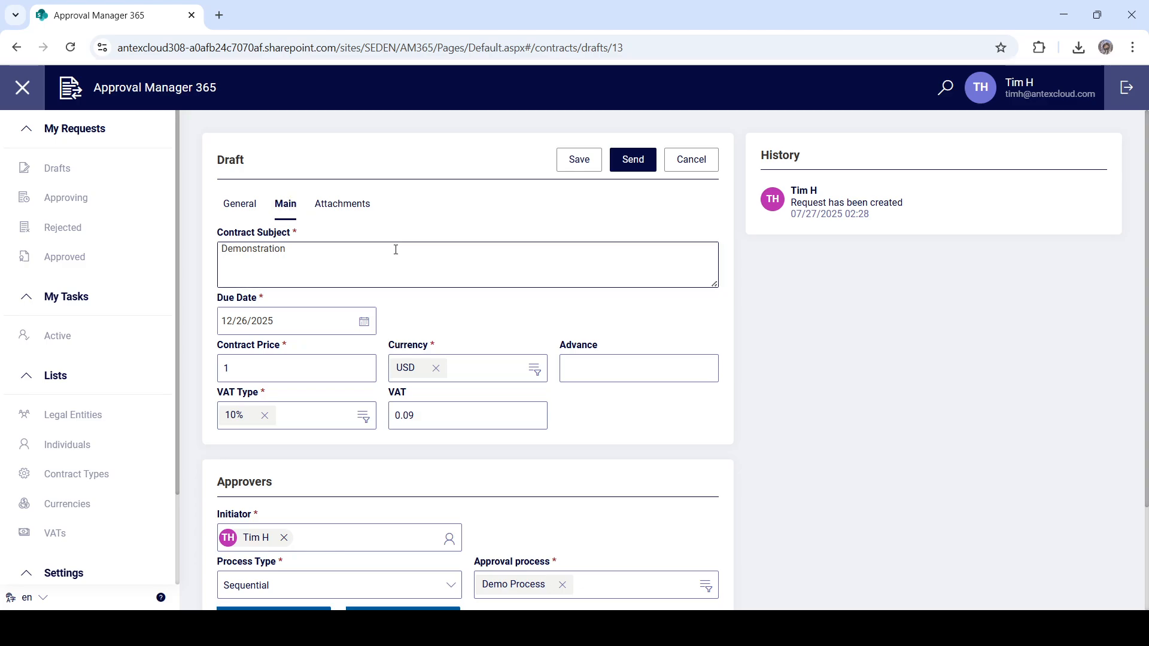
{"action": "left_click", "coordinate": [357, 206]}
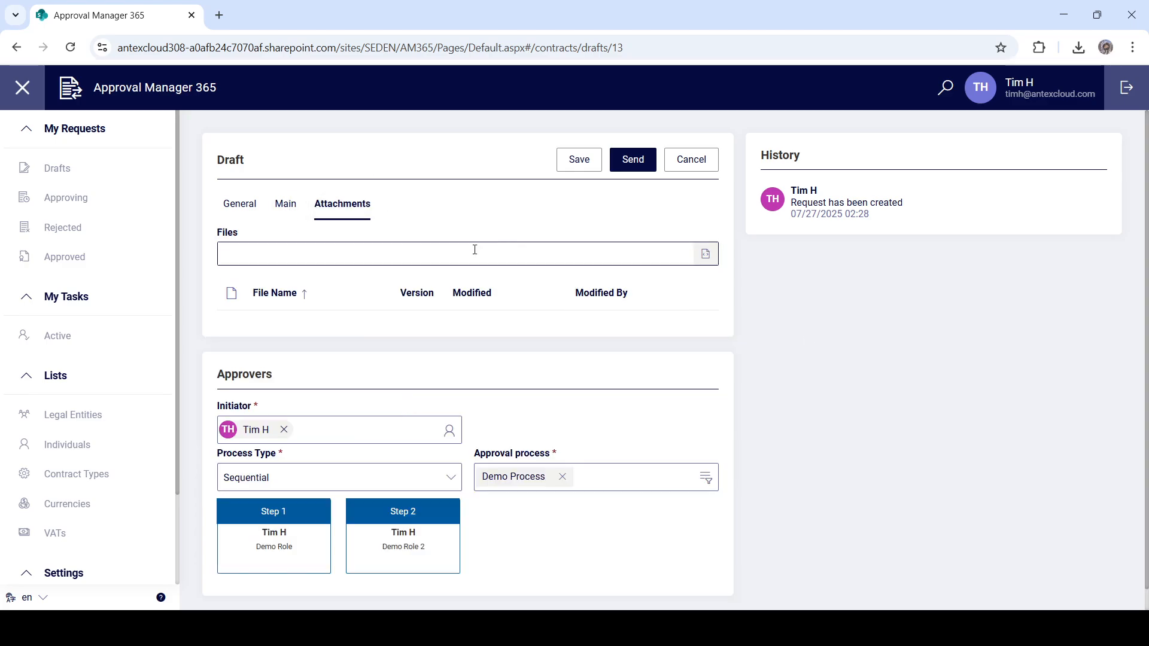
{"action": "left_click", "coordinate": [285, 205]}
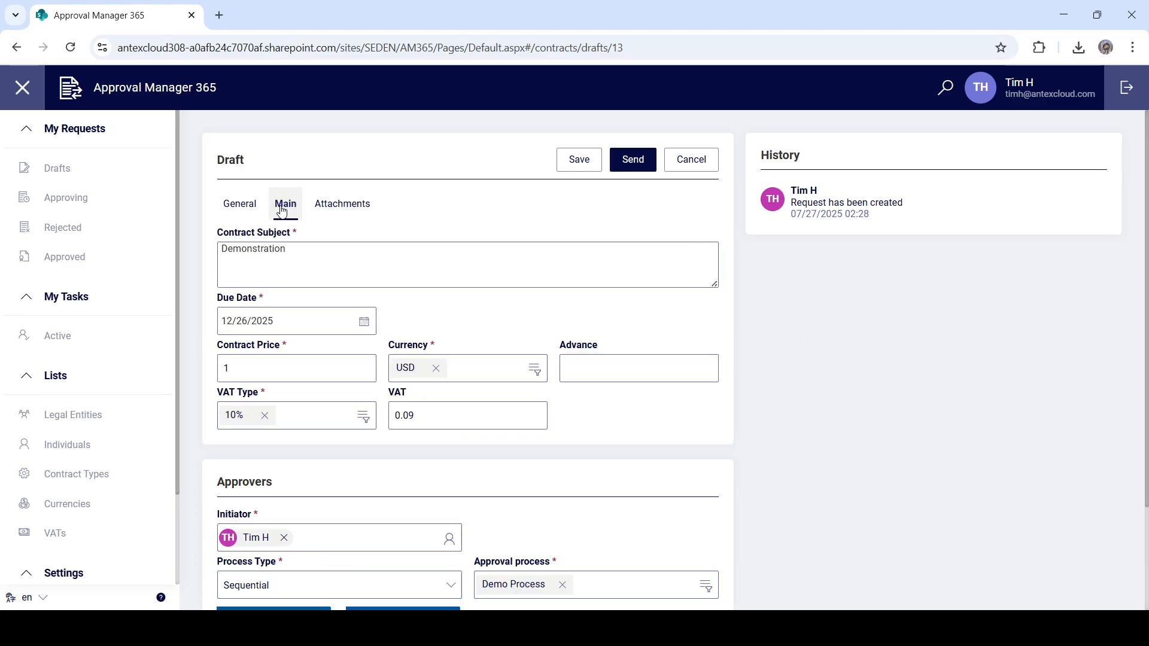
{"action": "left_click", "coordinate": [634, 162]}
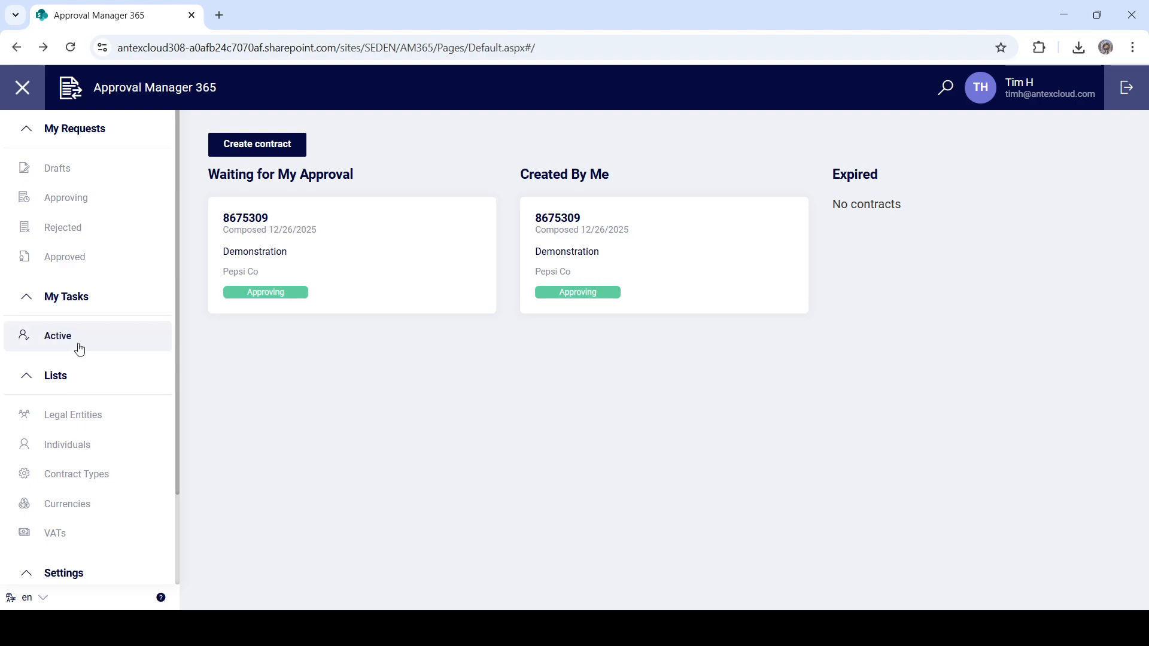
- Check the requests awaiting approval, and open the Pepsi Co contract from the active tasks to inspect its main details and attachments
{"action": "left_click", "coordinate": [99, 207]}
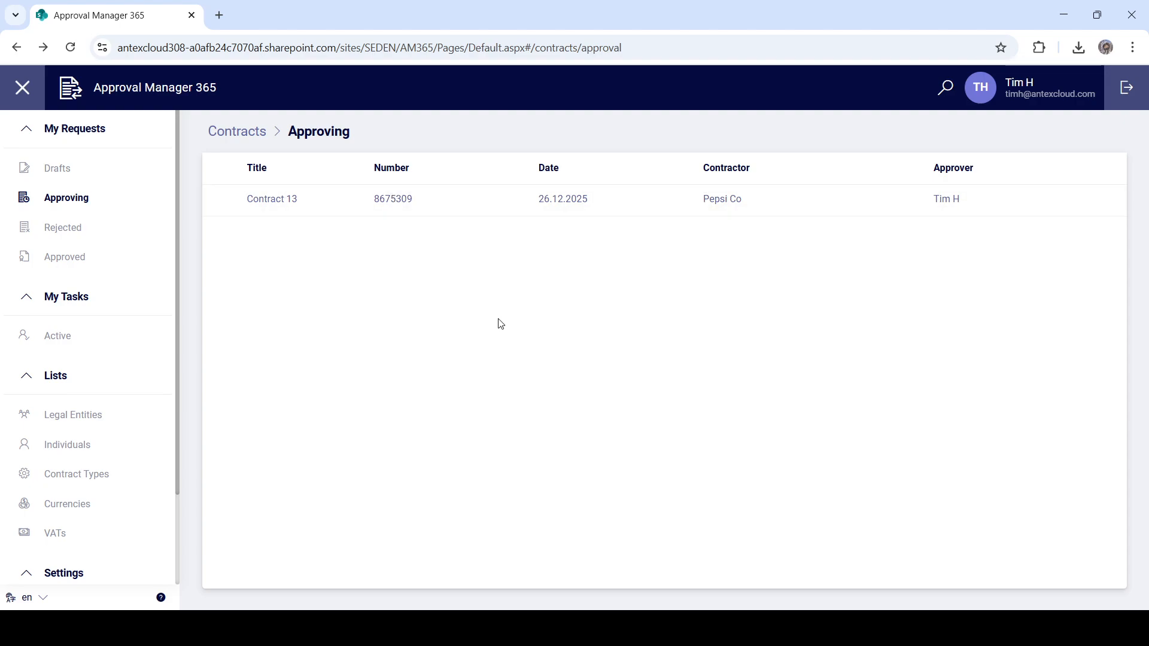
{"action": "left_click", "coordinate": [74, 344]}
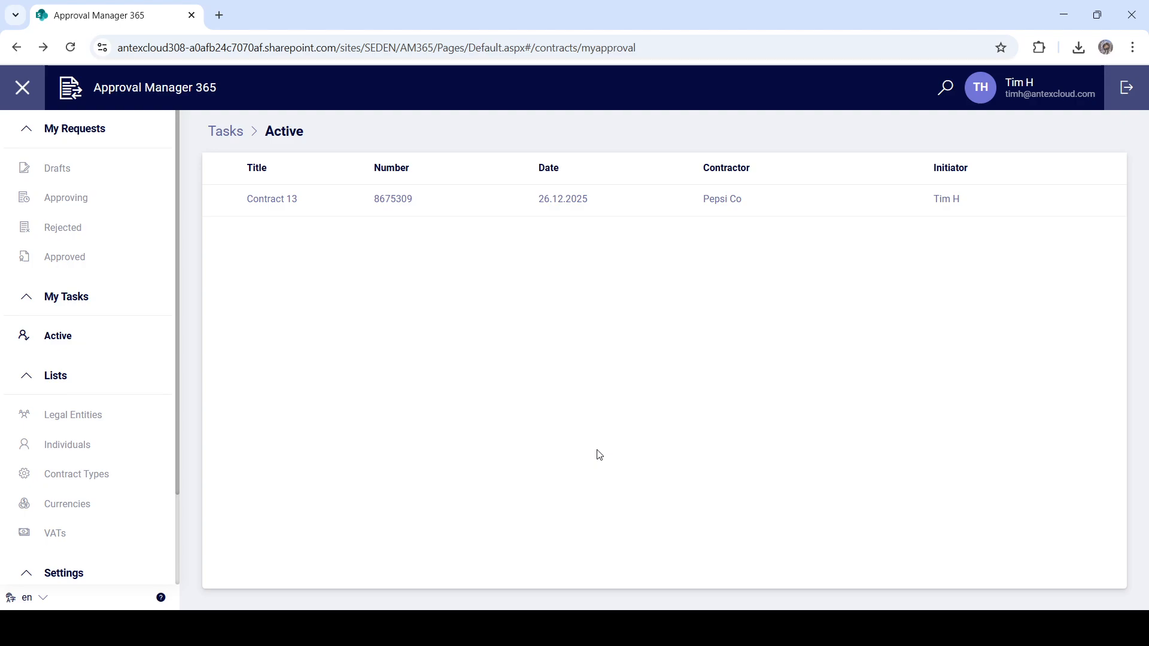
{"action": "left_click", "coordinate": [291, 199]}
{"action": "double_click", "coordinate": [279, 206]}
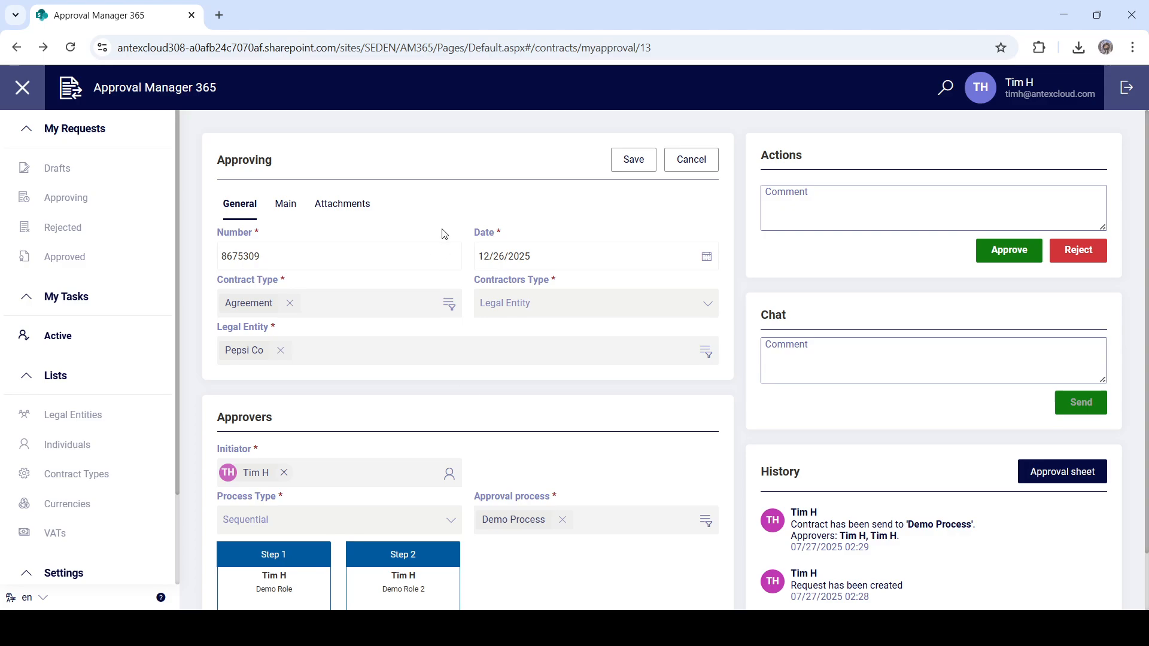
{"action": "left_click", "coordinate": [288, 211]}
{"action": "left_click", "coordinate": [326, 212]}
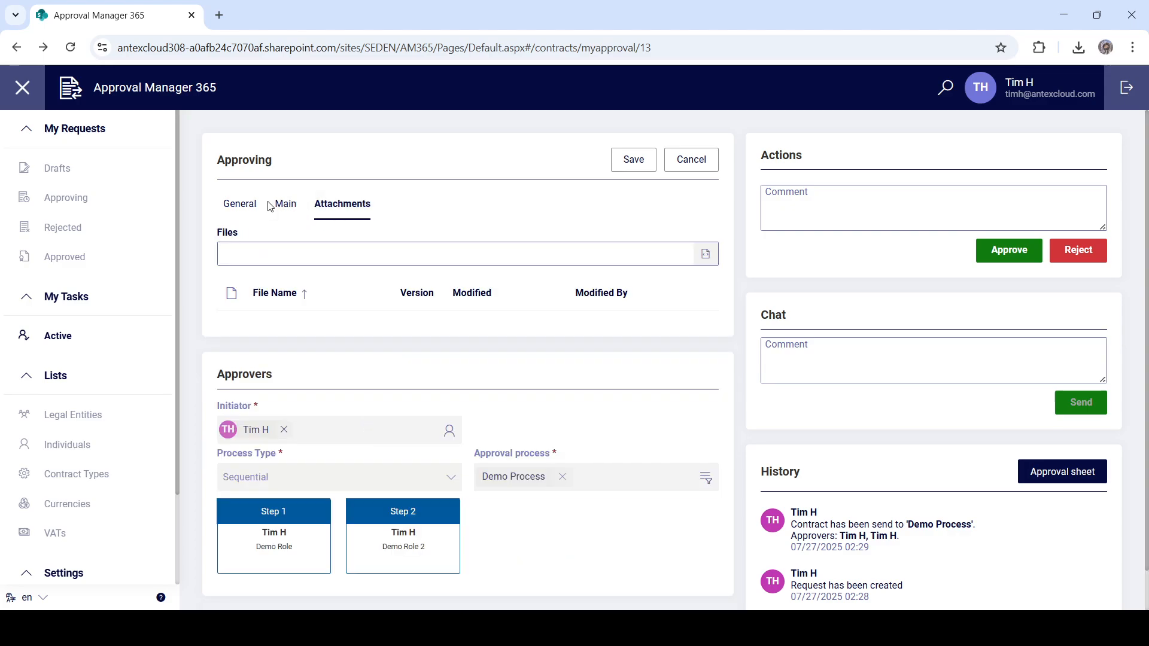
- Review the Pepsi Co contract's main and general details, approver steps, history and attachments before deciding on approval
{"action": "left_click", "coordinate": [269, 205]}
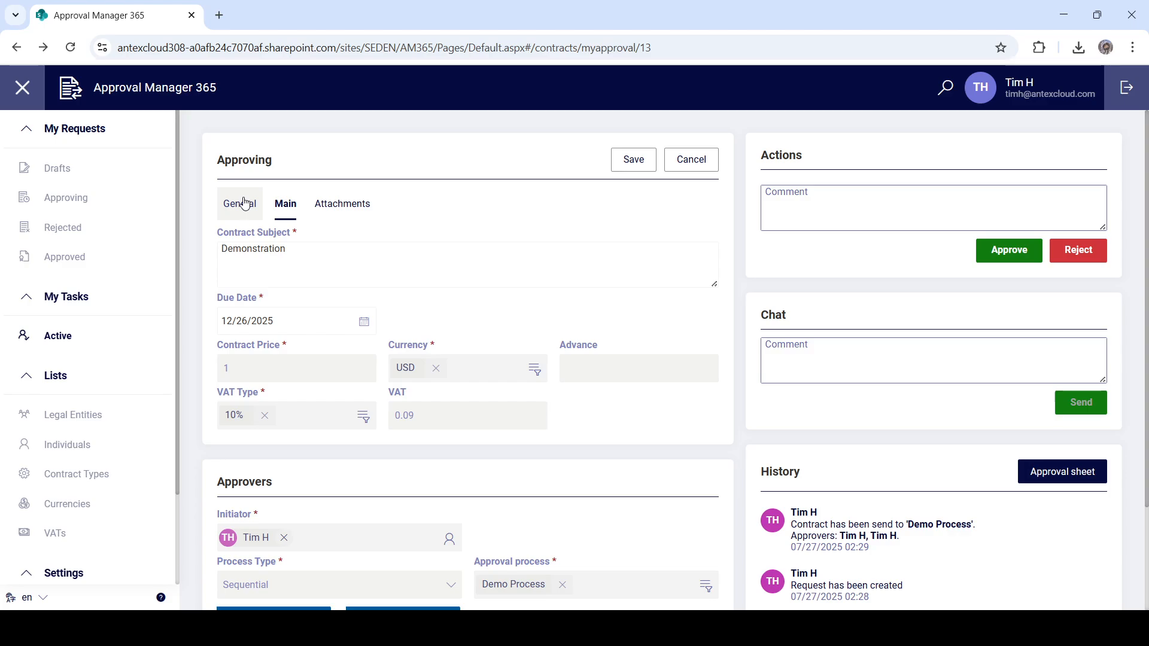
{"action": "left_click", "coordinate": [244, 204]}
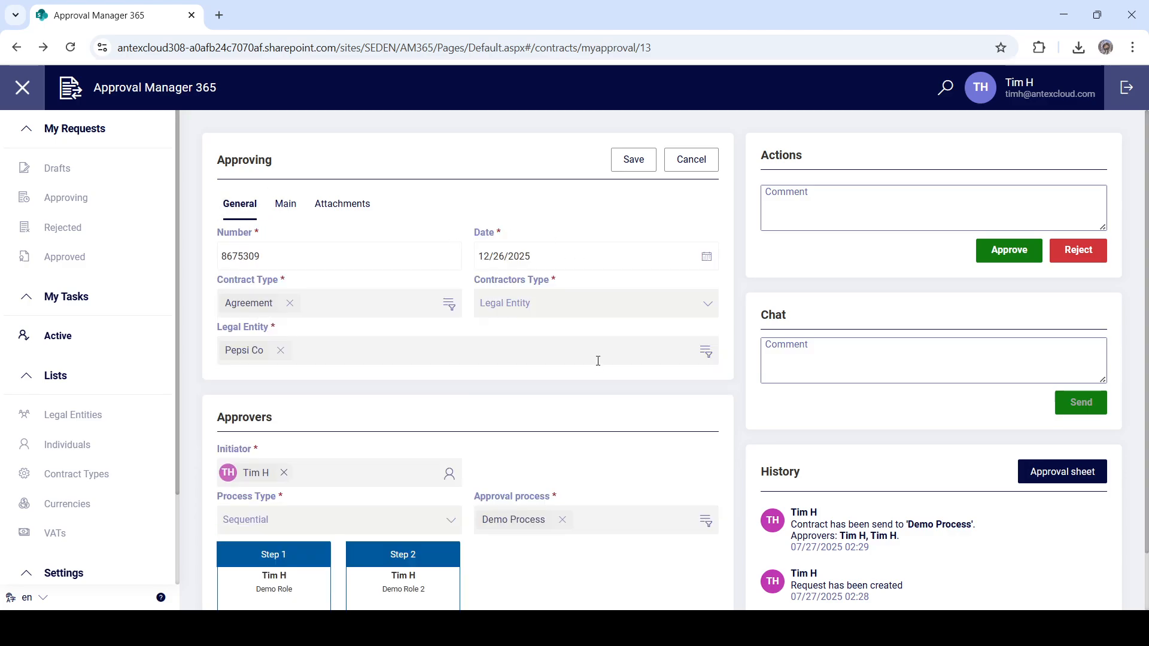
{"action": "scroll", "coordinate": [560, 449], "scroll_direction": "down", "scroll_amount": 2}
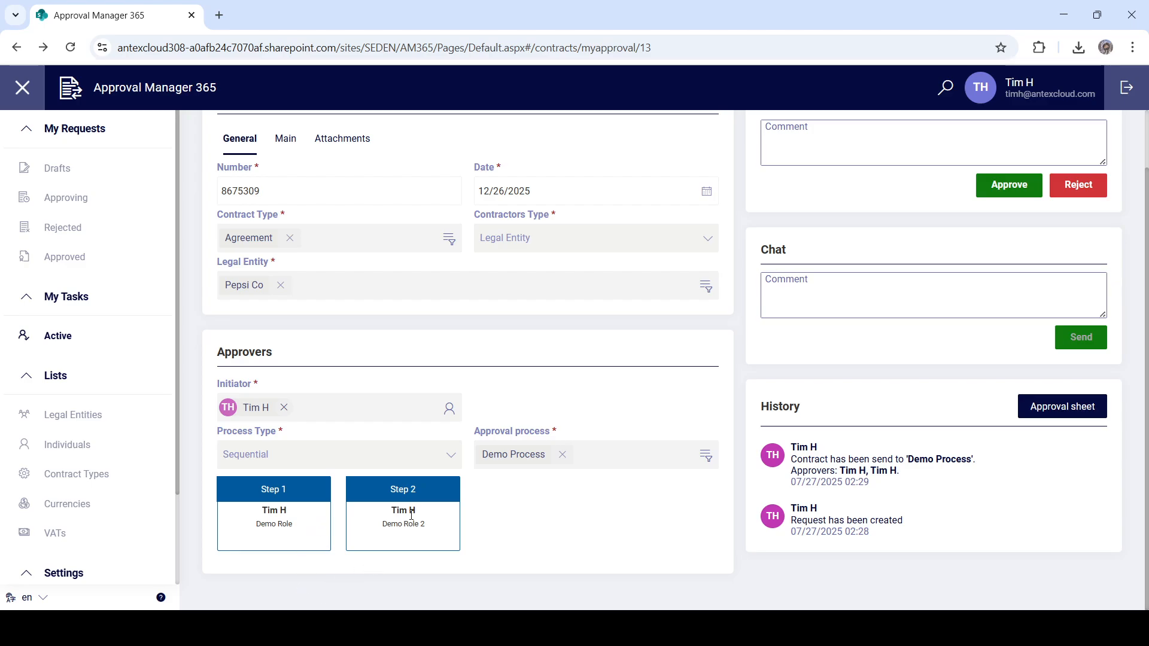
{"action": "scroll", "coordinate": [677, 401], "scroll_direction": "up", "scroll_amount": 2}
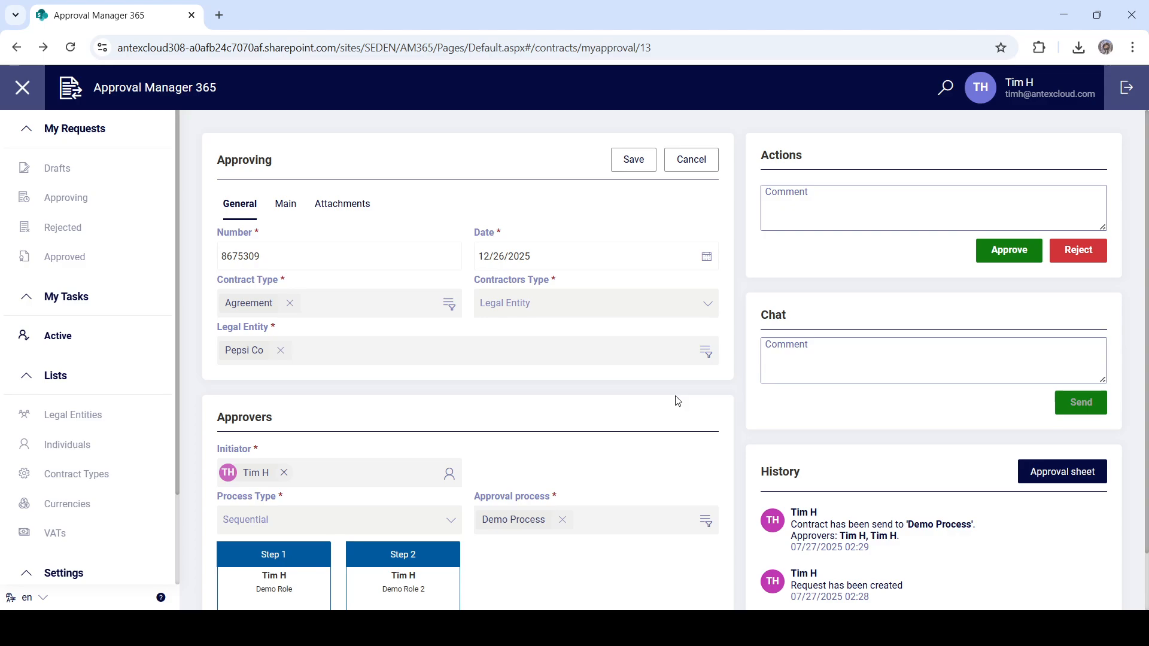
{"action": "scroll", "coordinate": [677, 400], "scroll_direction": "down", "scroll_amount": 2}
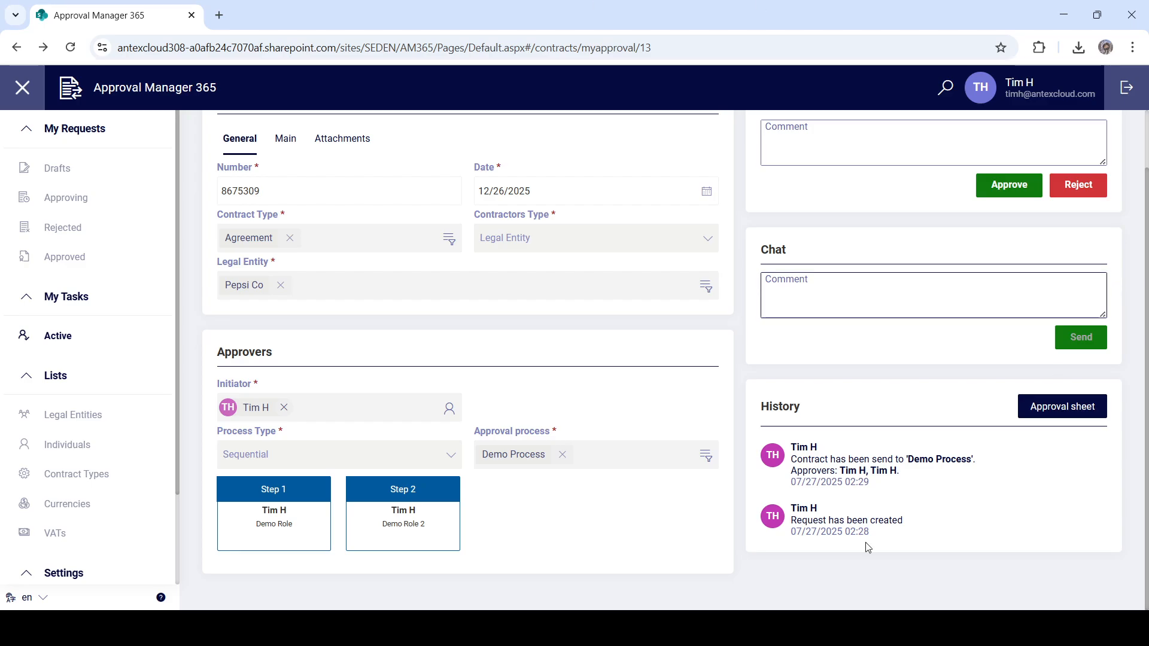
{"action": "scroll", "coordinate": [744, 244], "scroll_direction": "up", "scroll_amount": 1}
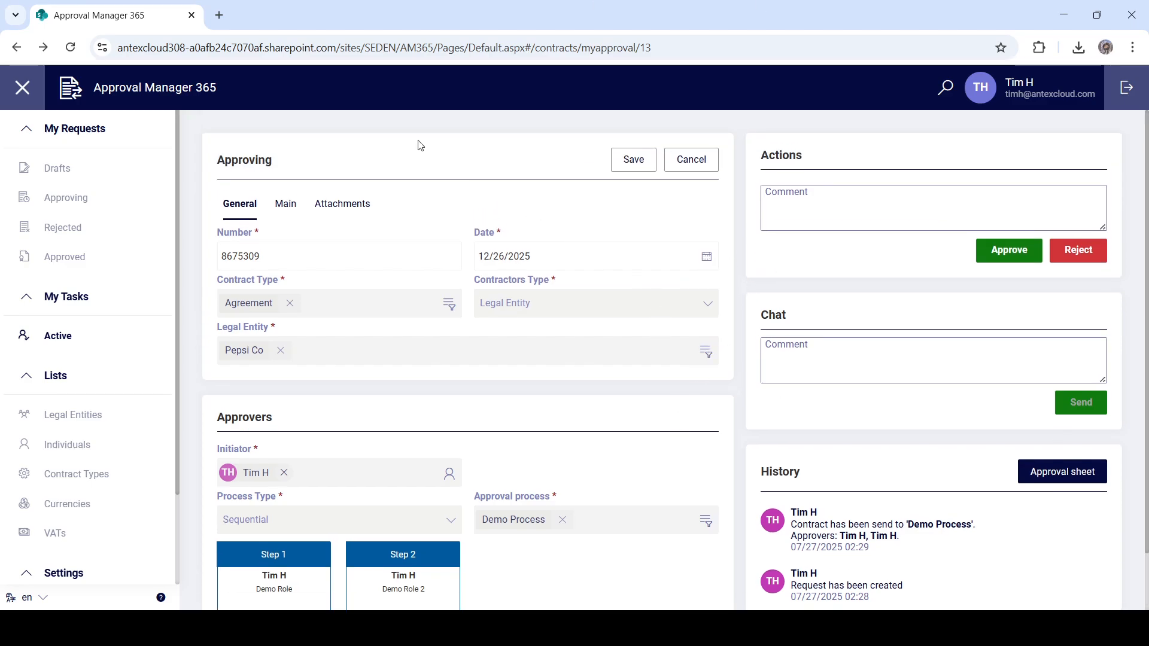
{"action": "left_click", "coordinate": [342, 204]}
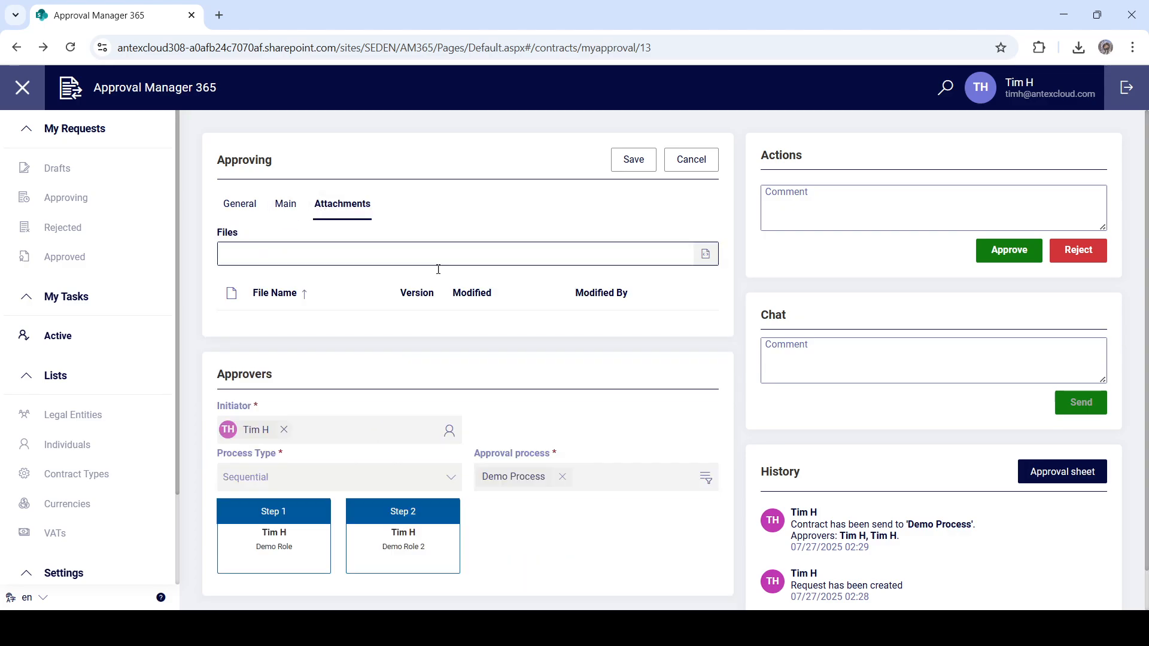
- Approve the first step of the Pepsi Co contract with the comment "Step 1 is fine."
{"action": "left_click", "coordinate": [939, 210]}
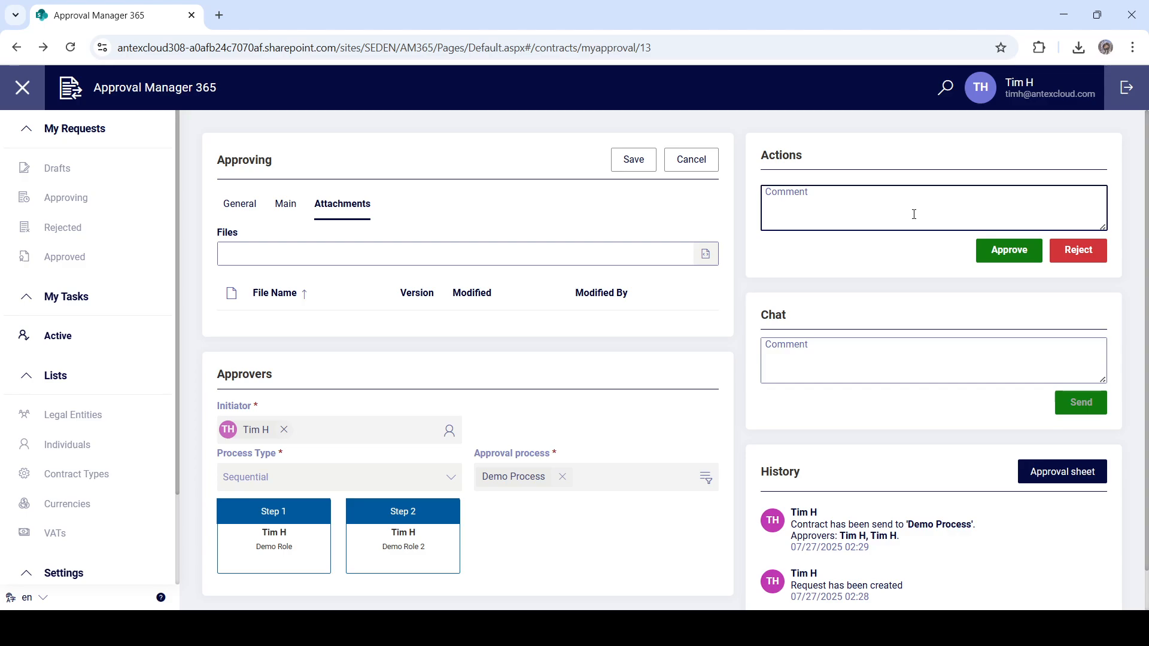
{"action": "type", "text": "Step 1 is fine."}
{"action": "left_click", "coordinate": [1011, 259]}
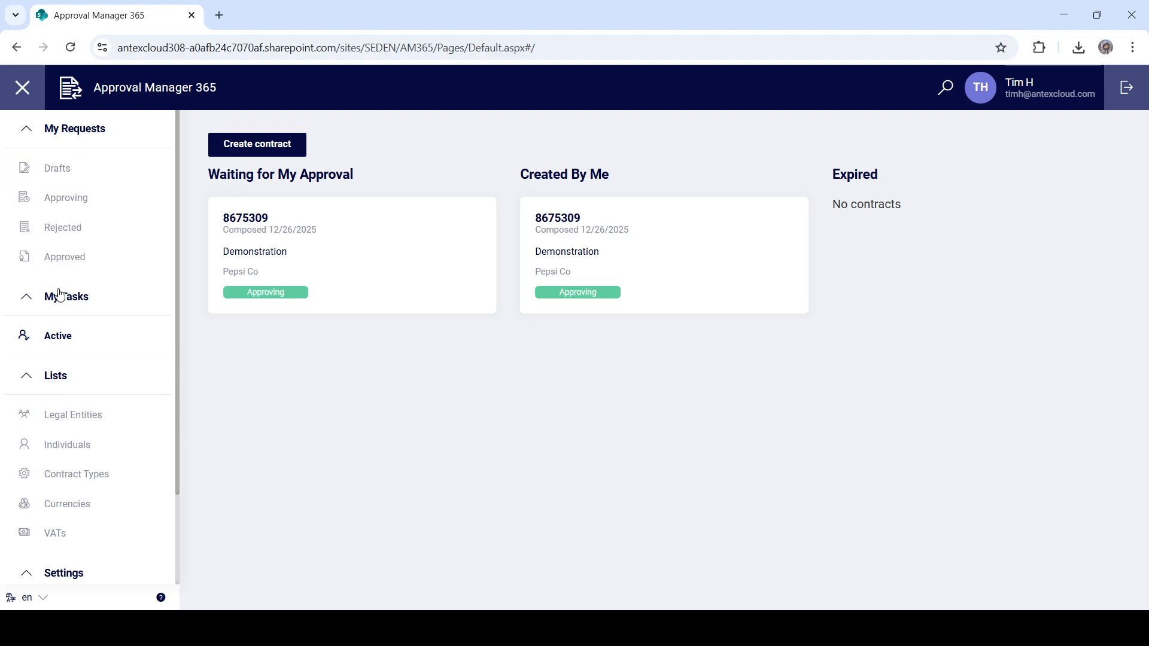
- Reopen the Pepsi Co contract from the active tasks and examine its approver steps and the approval entry in its history
{"action": "left_click", "coordinate": [105, 348]}
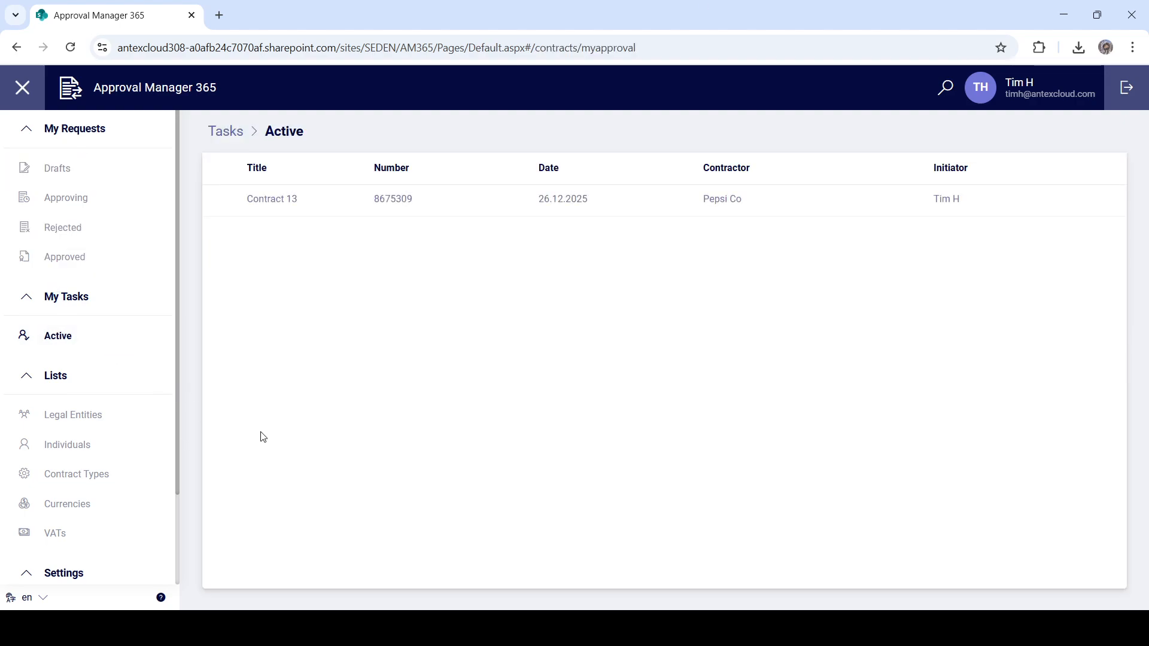
{"action": "left_click", "coordinate": [277, 202]}
{"action": "left_click", "coordinate": [277, 202]}
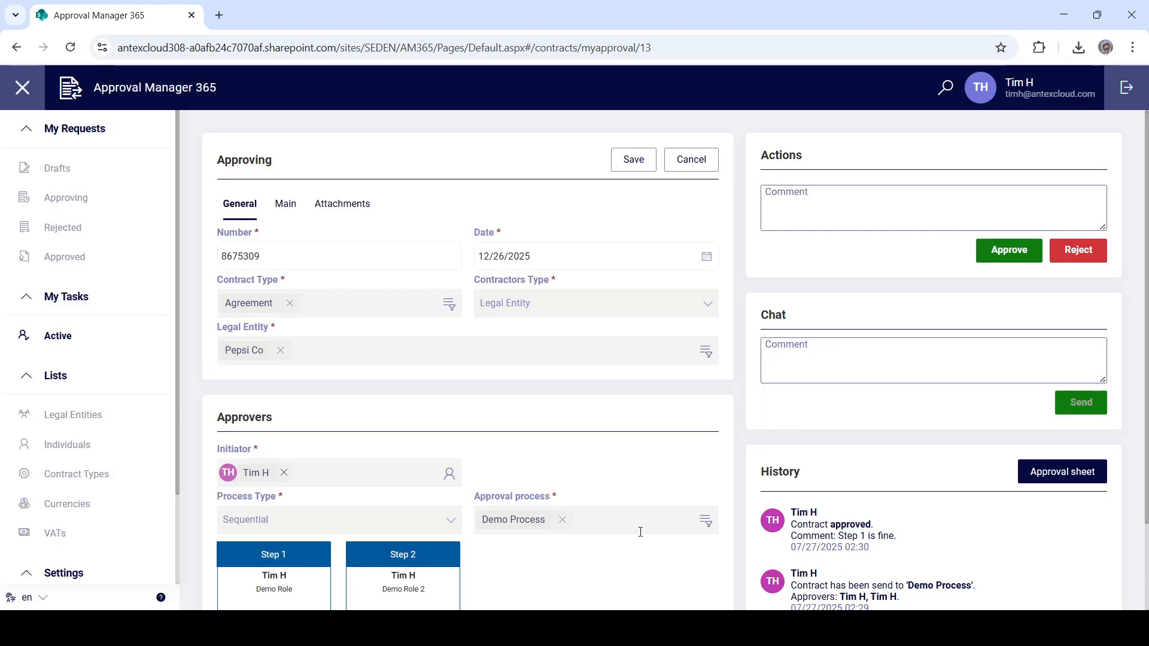
{"action": "scroll", "coordinate": [578, 455], "scroll_direction": "down", "scroll_amount": 3}
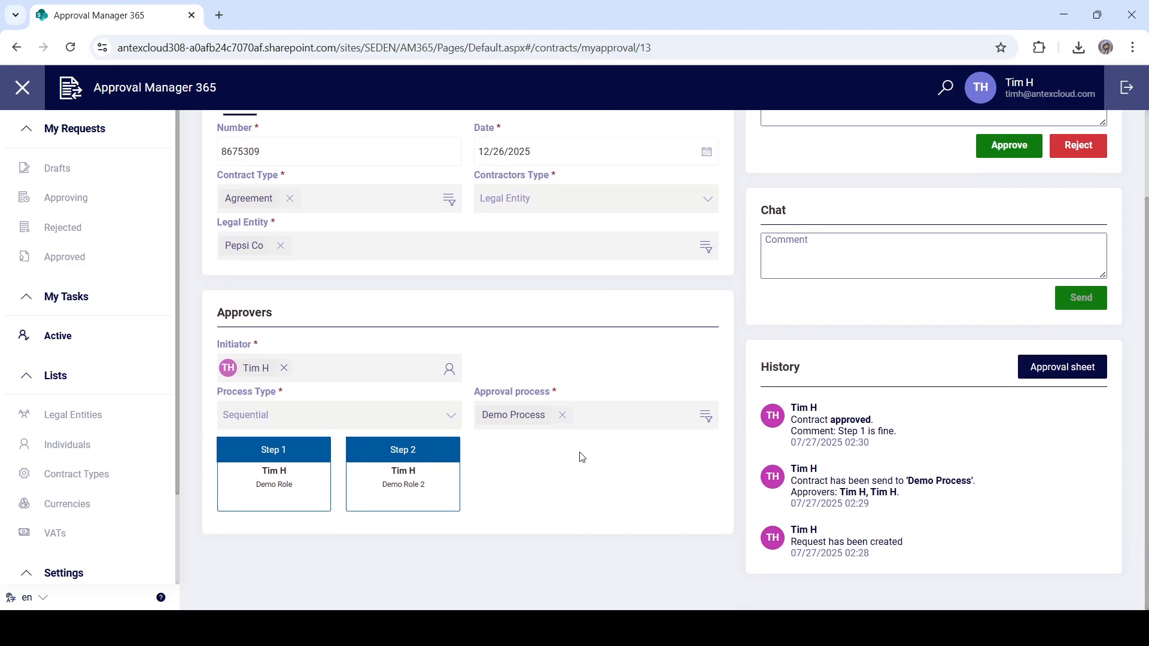
{"action": "left_click_drag", "start_coordinate": [921, 437], "coordinate": [796, 421]}
{"action": "left_click", "coordinate": [908, 430]}
{"action": "scroll", "coordinate": [603, 329], "scroll_direction": "up", "scroll_amount": 3}
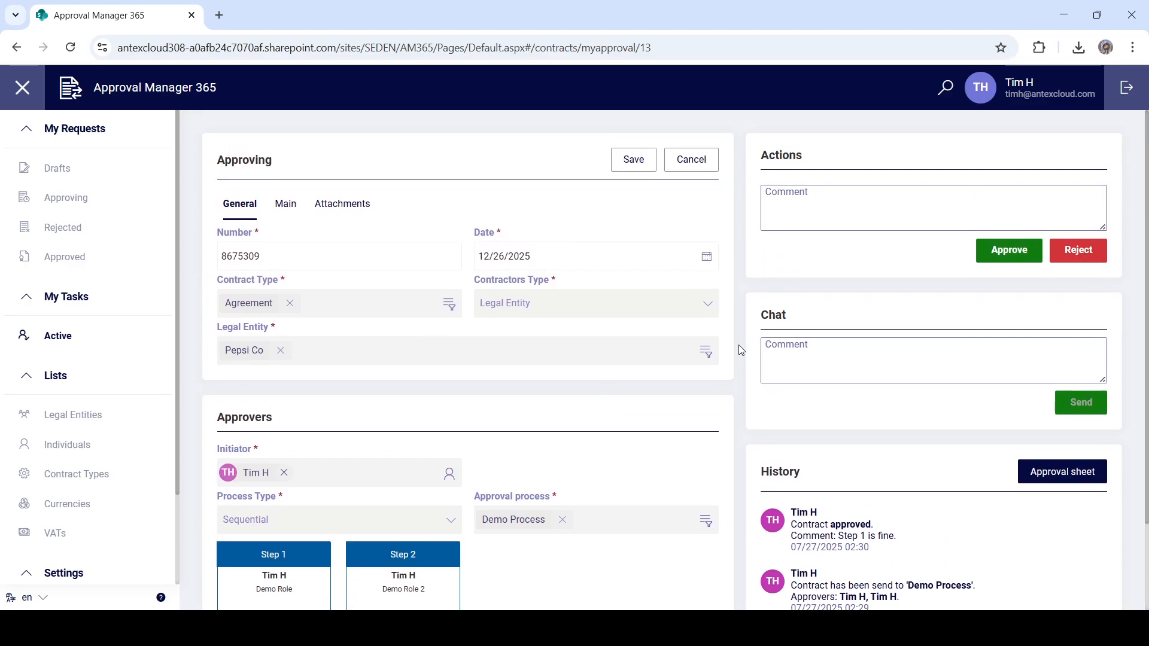
- Approve the second step of the Pepsi Co contract with the comment "This step is also quite good."
{"action": "left_click", "coordinate": [791, 215]}
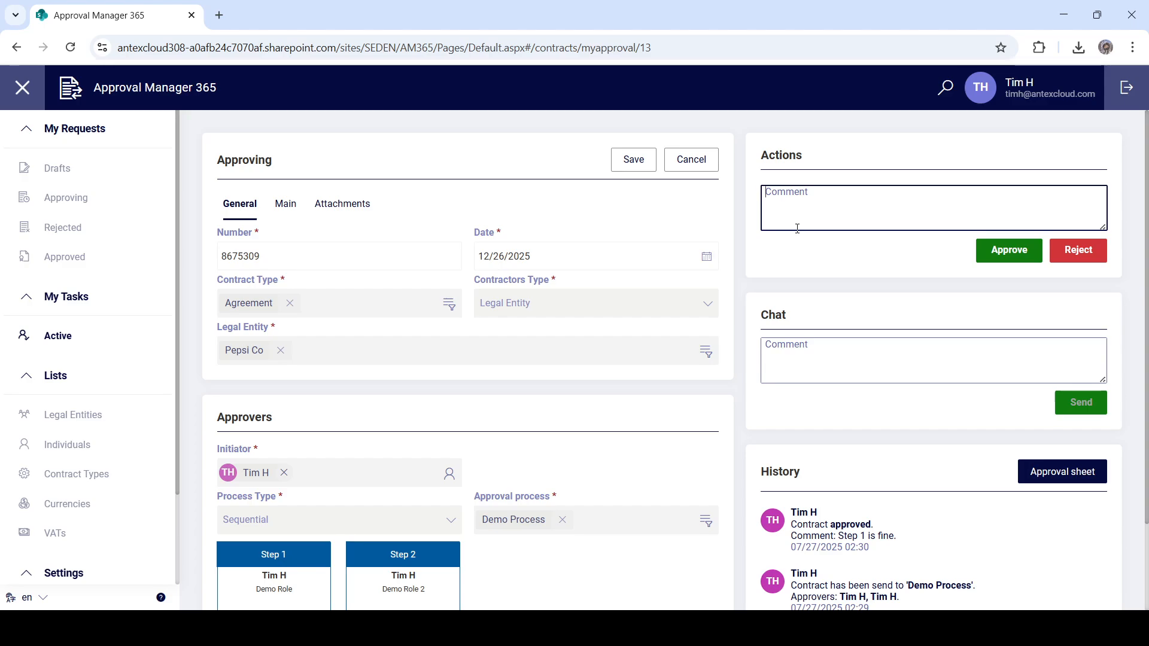
{"action": "type", "text": "This step is also quite goo"}
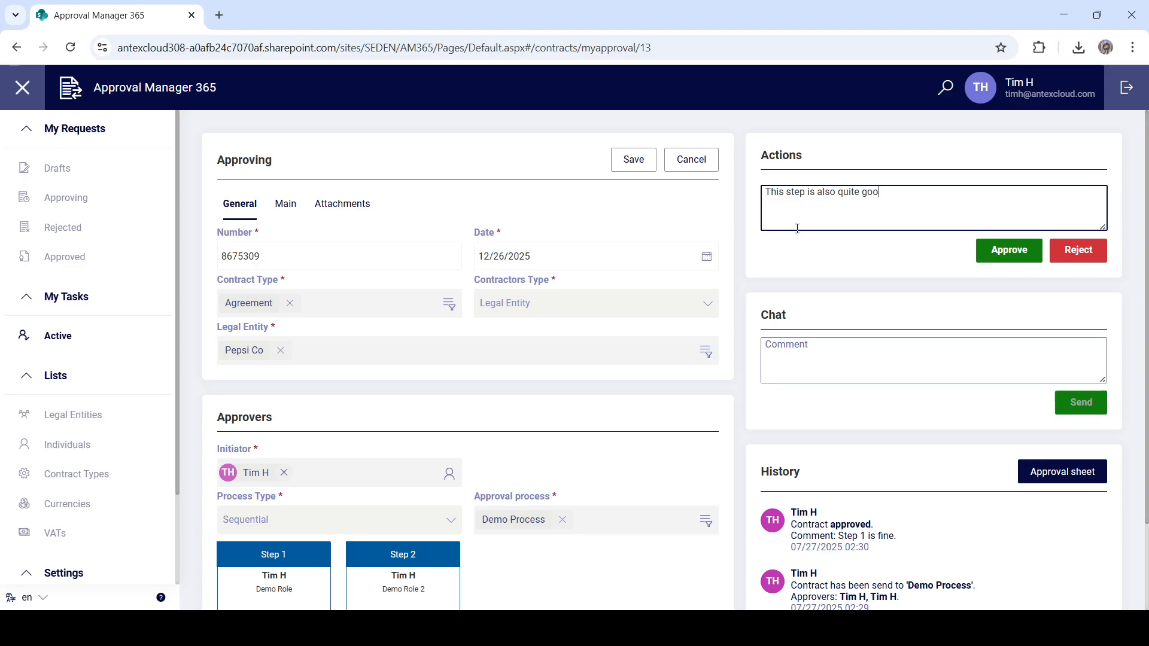
{"action": "type", "text": "d."}
{"action": "left_click", "coordinate": [1003, 251]}
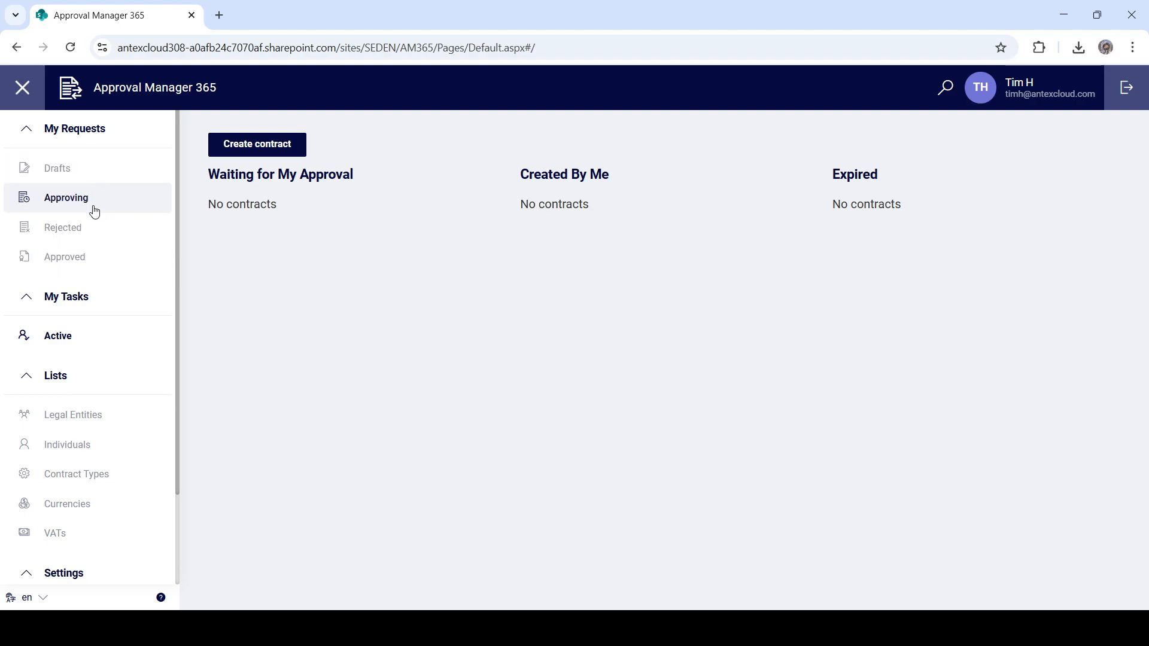
- Open Contract 13 from the approved requests to check its history, and view its approval sheet without printing it
{"action": "left_click", "coordinate": [81, 262]}
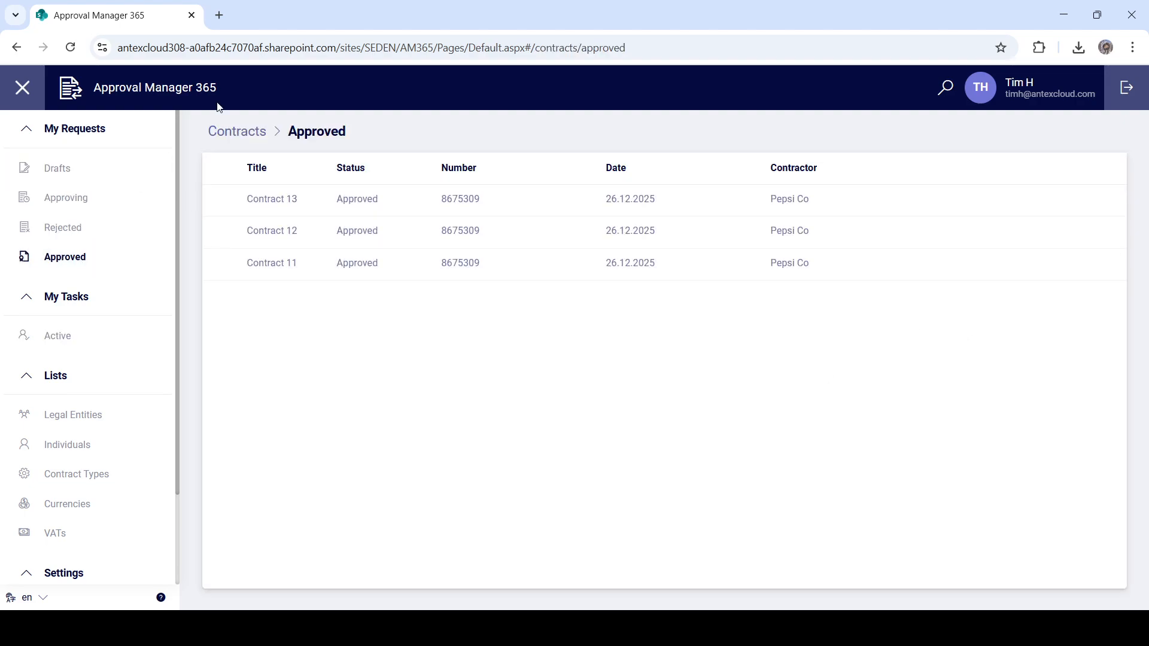
{"action": "left_click", "coordinate": [257, 204]}
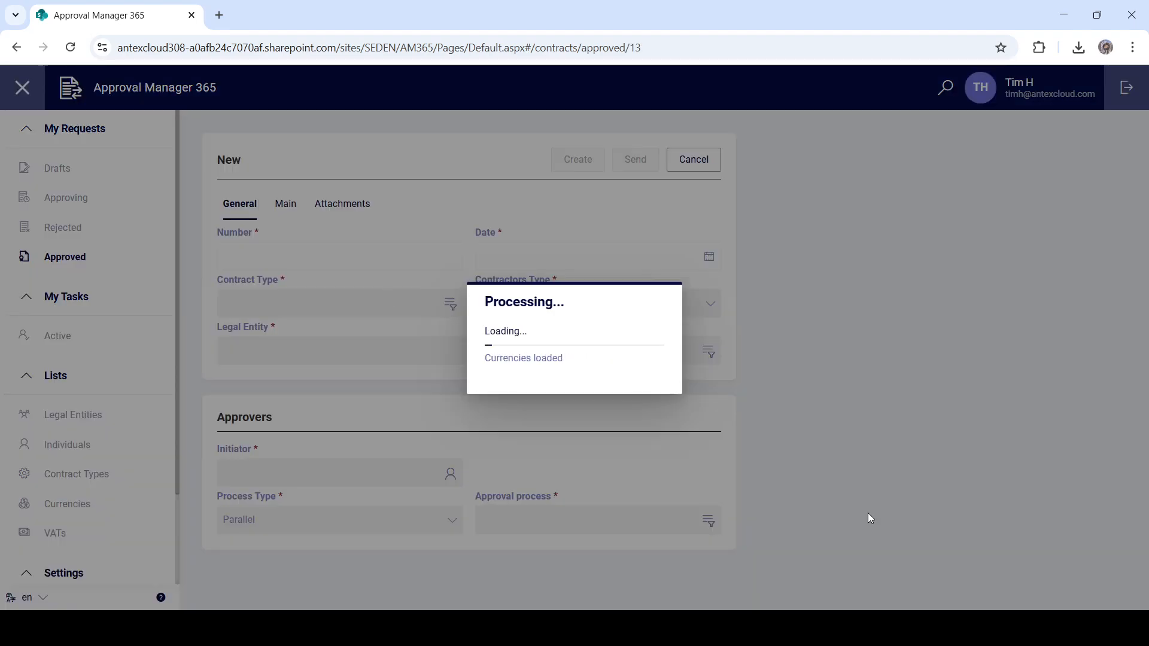
{"action": "scroll", "coordinate": [710, 474], "scroll_direction": "down", "scroll_amount": 1}
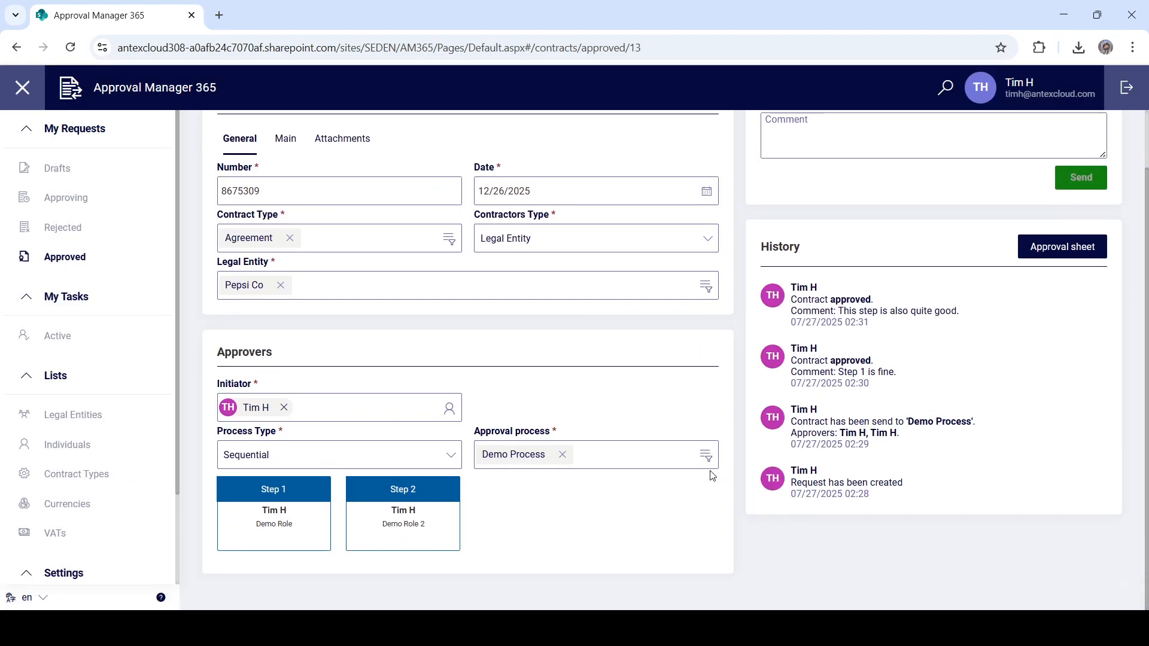
{"action": "scroll", "coordinate": [712, 476], "scroll_direction": "up", "scroll_amount": 1}
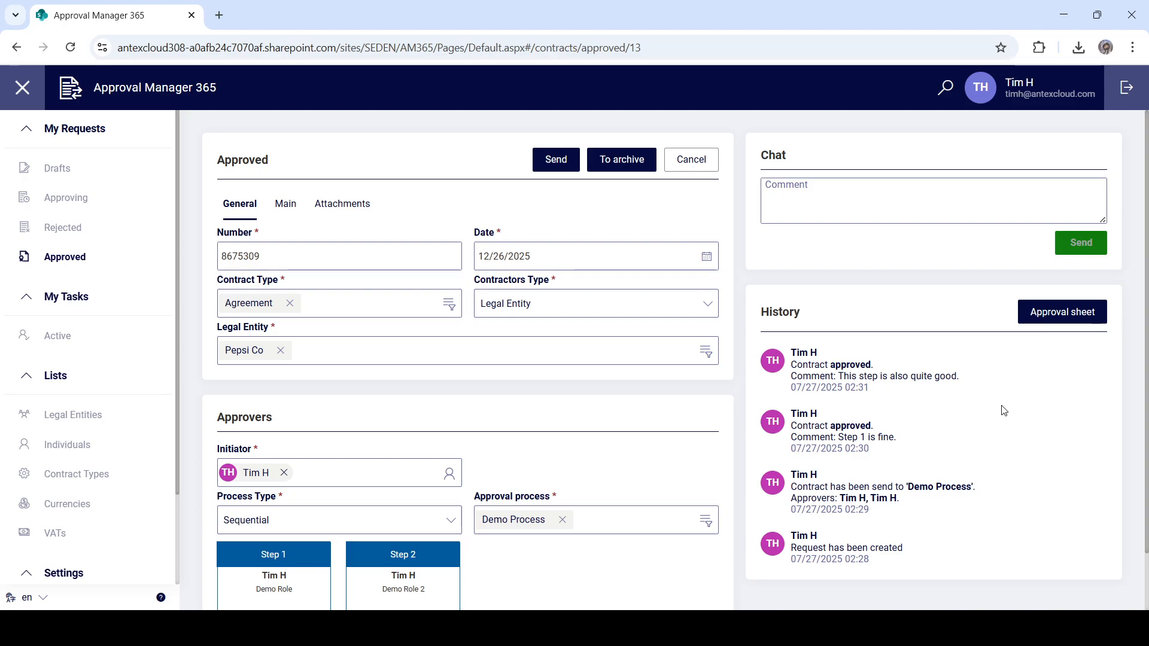
{"action": "left_click", "coordinate": [1062, 312]}
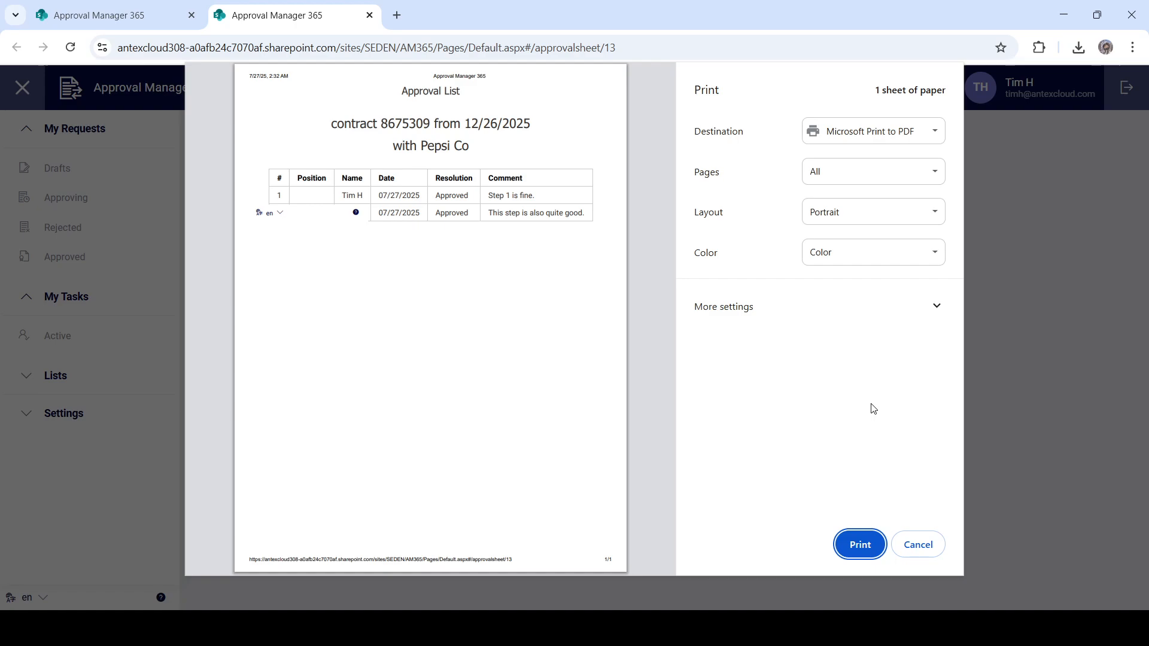
{"action": "left_click", "coordinate": [918, 545]}
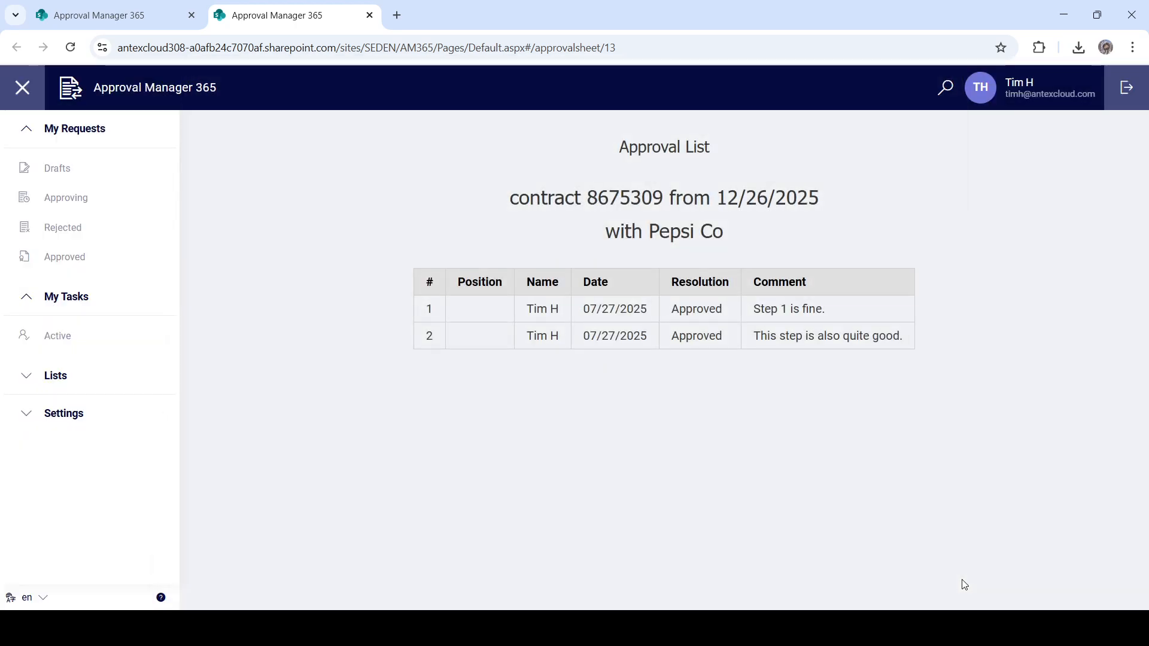